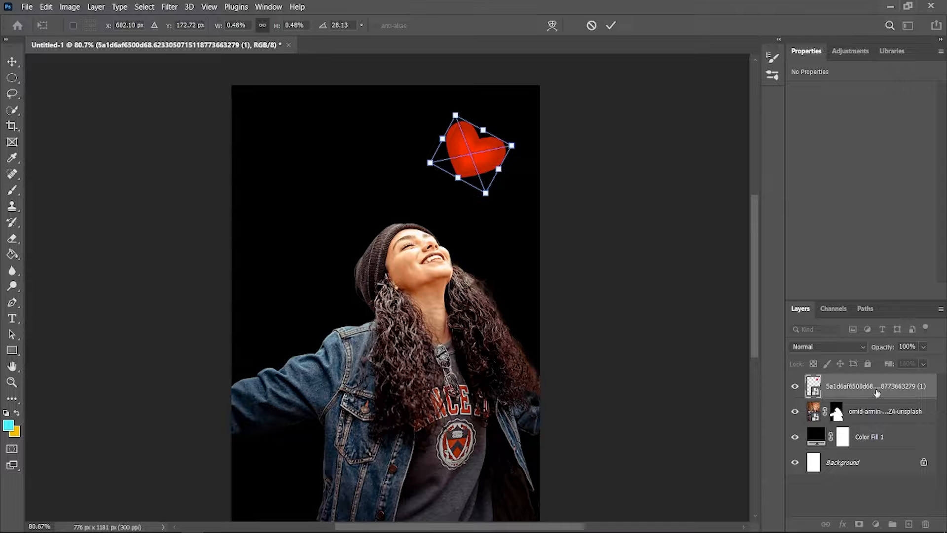
Rotate the heart to about 2.89° and place a smaller duplicate near the canvas's upper-left corner.
drag(521, 153, 511, 124)
key(ctrl+j)
key(ctrl+t)
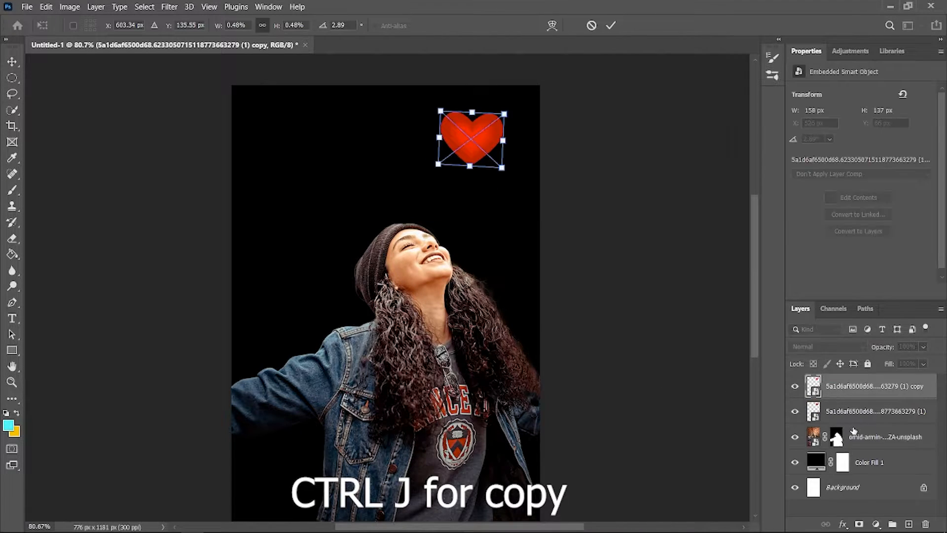
drag(503, 166, 424, 158)
mouse_move(454, 186)
mouse_down()
mouse_move(358, 125)
mouse_move(297, 97)
mouse_move(278, 103)
mouse_move(363, 148)
mouse_move(389, 131)
mouse_move(395, 97)
mouse_move(517, 175)
mouse_move(541, 158)
mouse_up()
Add three more reduced heart copies above the woman: two beside the large heart toward the middle and one at the canvas's right edge.
key(ctrl+j)
key(ctrl+t)
key(Return)
key(ctrl+j)
key(ctrl+t)
key(Return)
key(ctrl+j)
key(ctrl+t)
key(Return)
key(w)
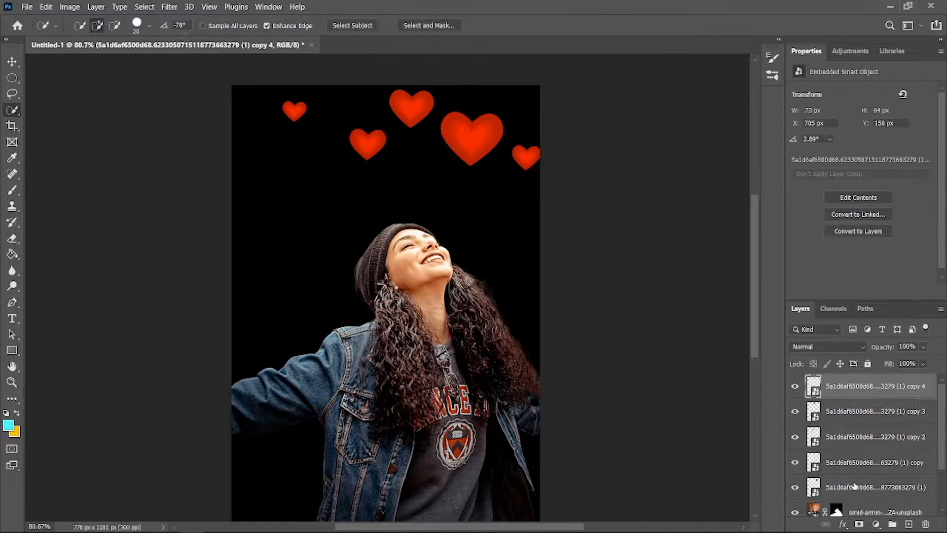
Enlarge the original heart to about 170 × 147 px and shift it slightly lower among the copies.
click(873, 487)
key(ctrl+t)
drag(479, 124, 466, 139)
key(Return)
scroll(630, 393, right, 2)
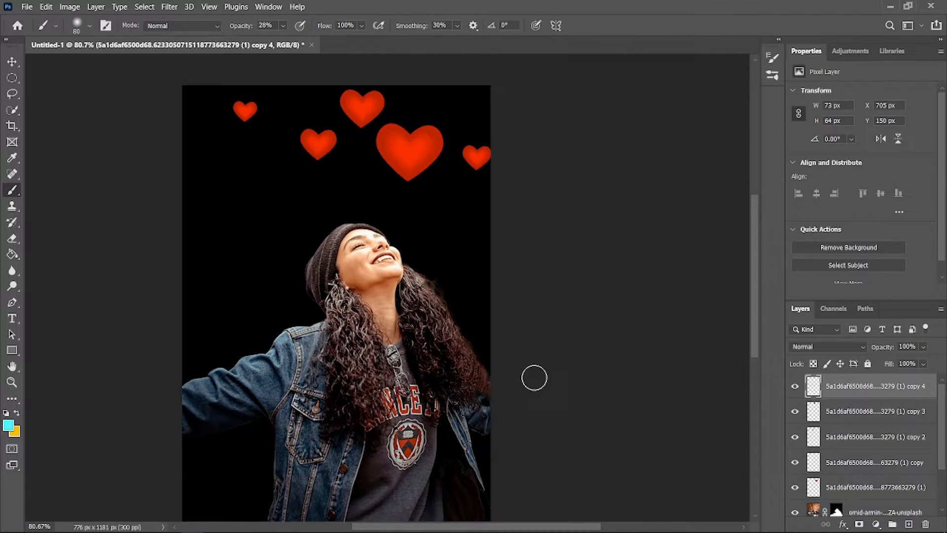
scroll(533, 376, left, 1)
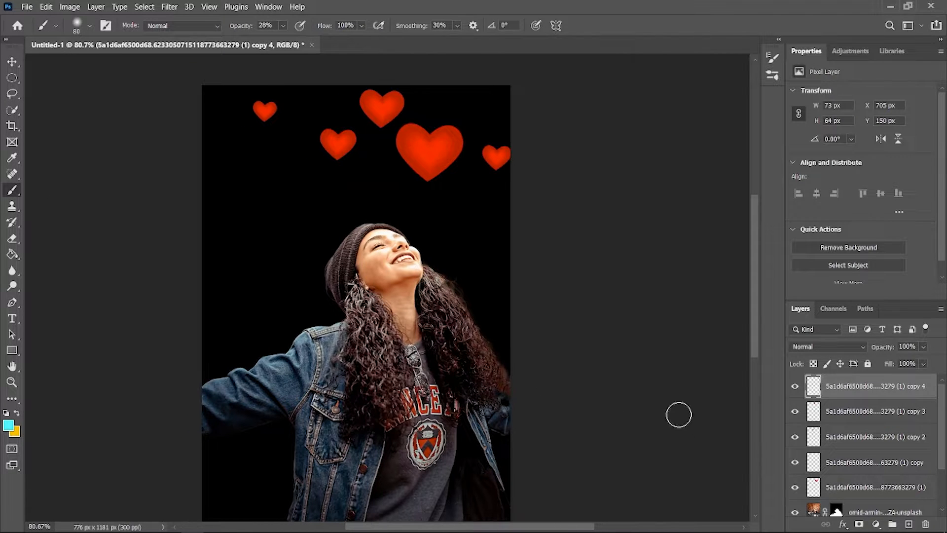
click(864, 487)
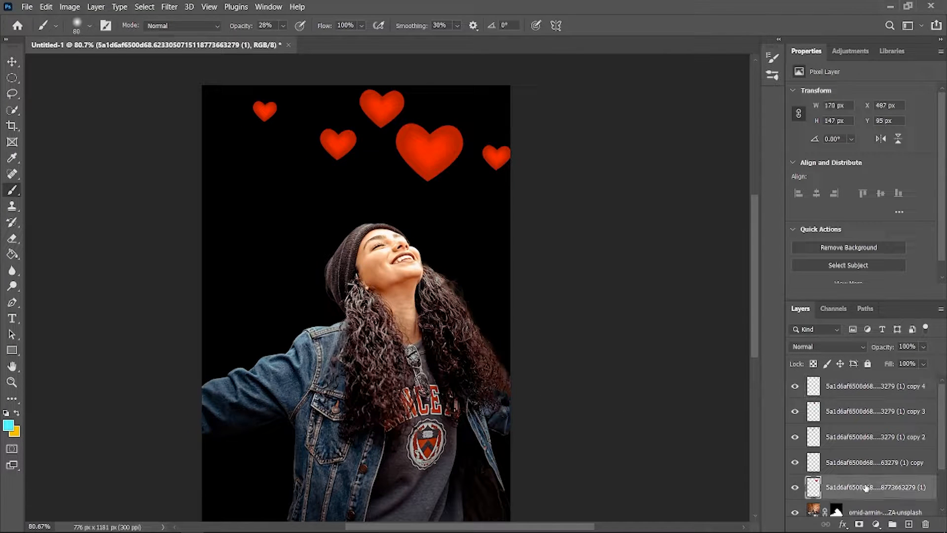
scroll(643, 425, right, 2)
scroll(643, 424, up, 1)
double_click(916, 494)
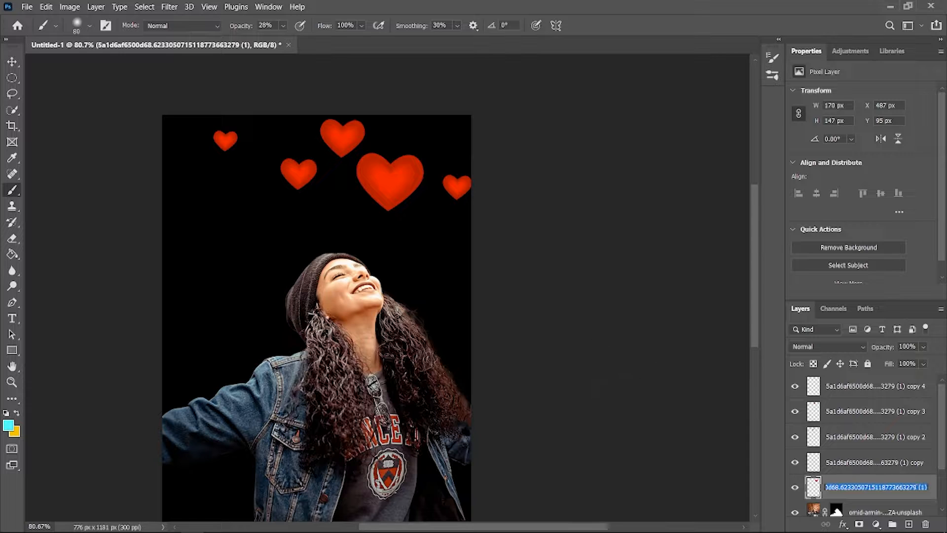
key(Return)
double_click(924, 497)
click(472, 228)
drag(567, 88, 607, 89)
click(646, 189)
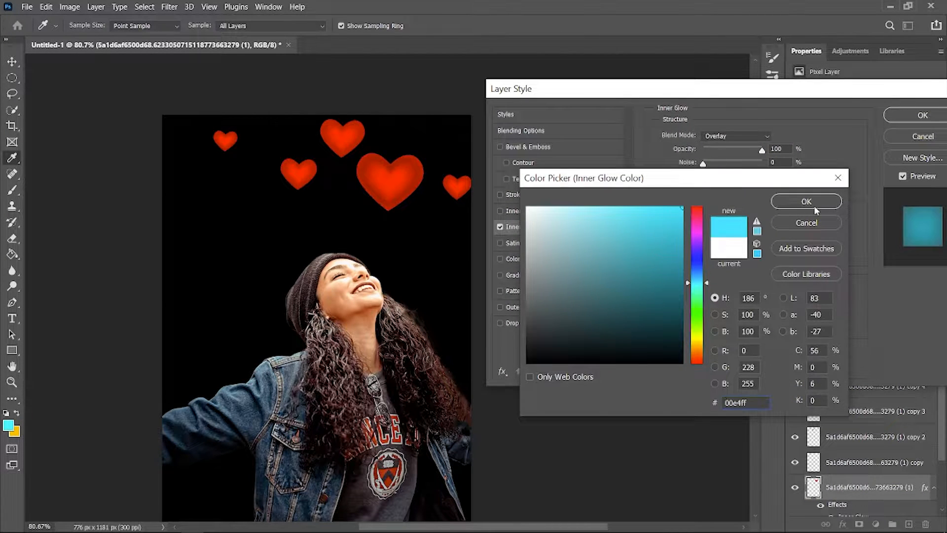
click(813, 206)
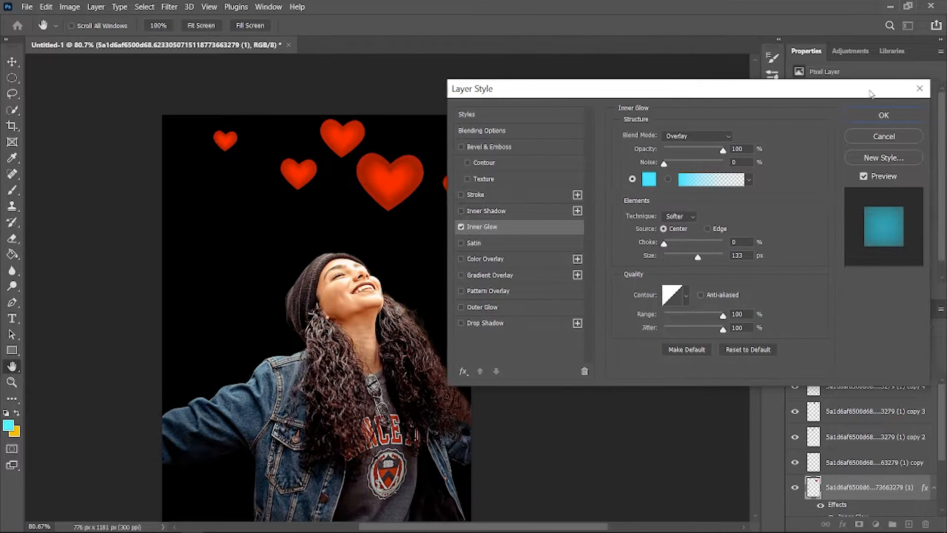
click(911, 134)
key(b)
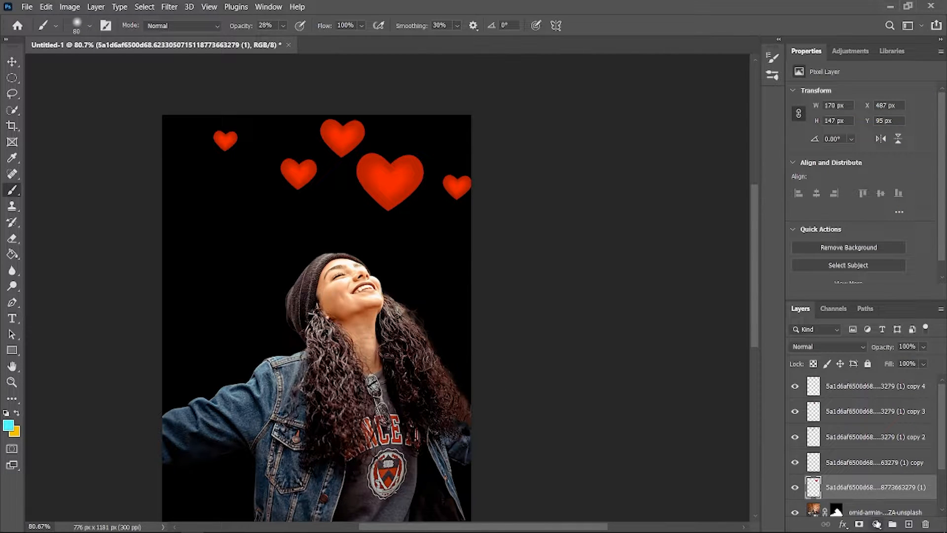
Group all five heart layers and add a Hue/Saturation adjustment above the group.
shift+click(878, 392)
click(893, 523)
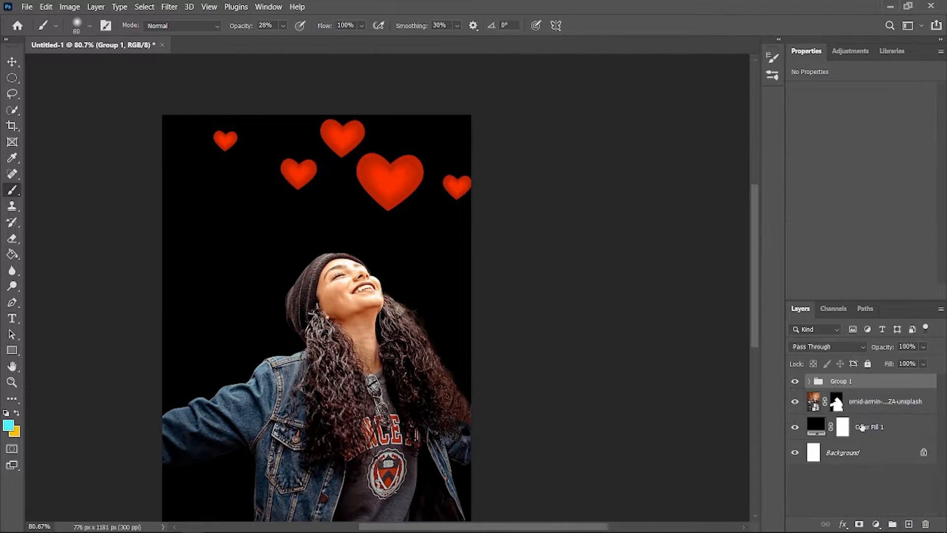
click(876, 524)
click(868, 413)
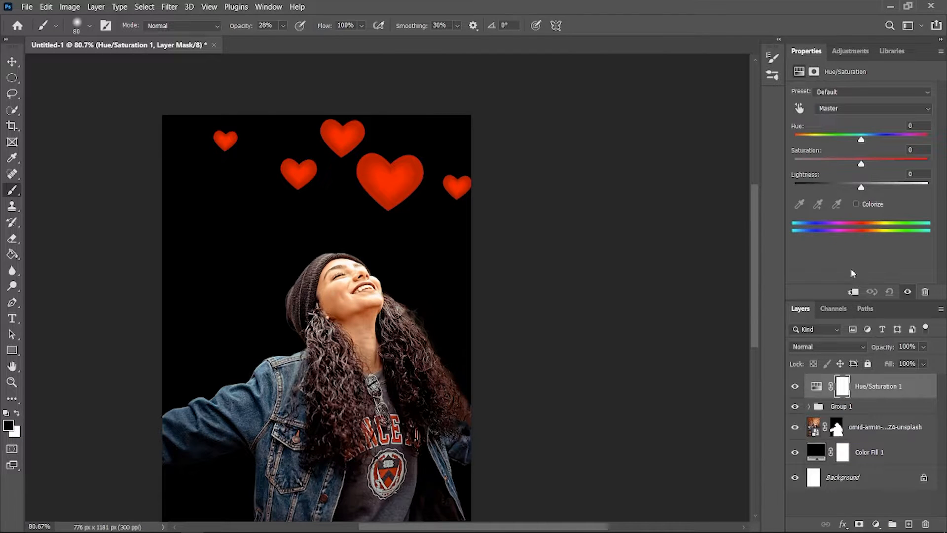
Clip the Hue/Saturation adjustment to the hearts group and colorize it with saturation 100 and lightness -1.
click(853, 292)
click(856, 204)
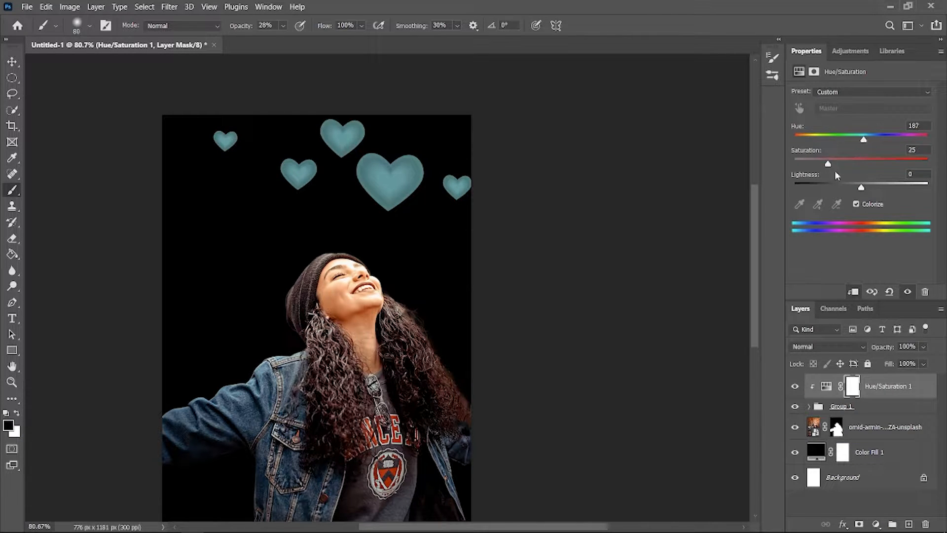
drag(828, 163, 927, 163)
mouse_move(860, 187)
mouse_down()
mouse_move(873, 187)
mouse_move(861, 194)
mouse_up()
Expand the hearts group and change the Hue/Saturation adjustment's hue to 170.
click(809, 405)
scroll(859, 418, down, 1)
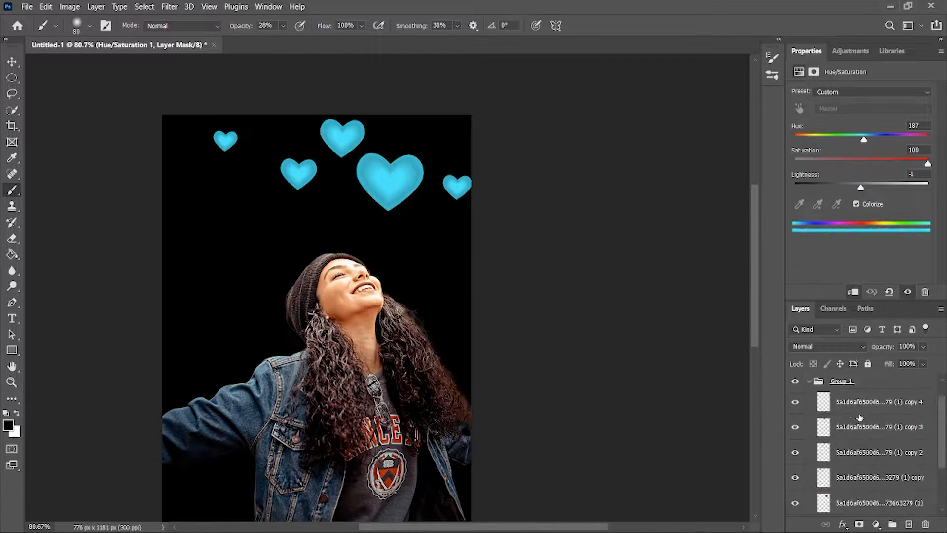
scroll(859, 417, down, 3)
click(873, 428)
scroll(628, 368, right, 2)
scroll(864, 386, up, 4)
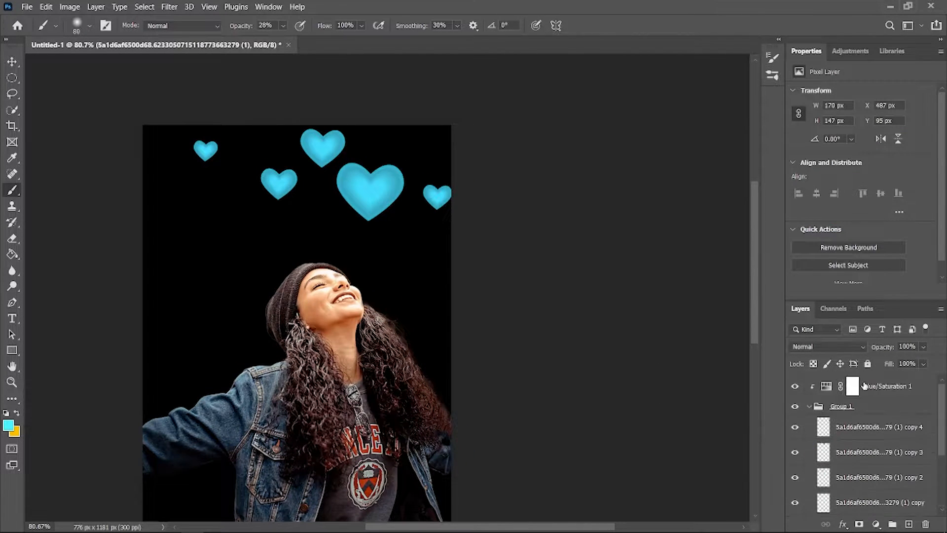
click(827, 387)
drag(864, 141, 858, 142)
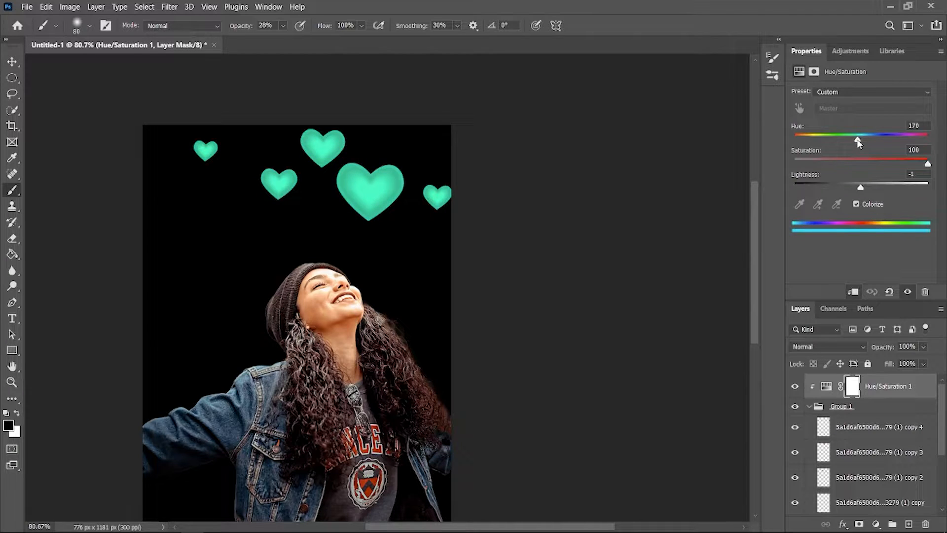
scroll(858, 444, down, 3)
click(857, 453)
double_click(932, 457)
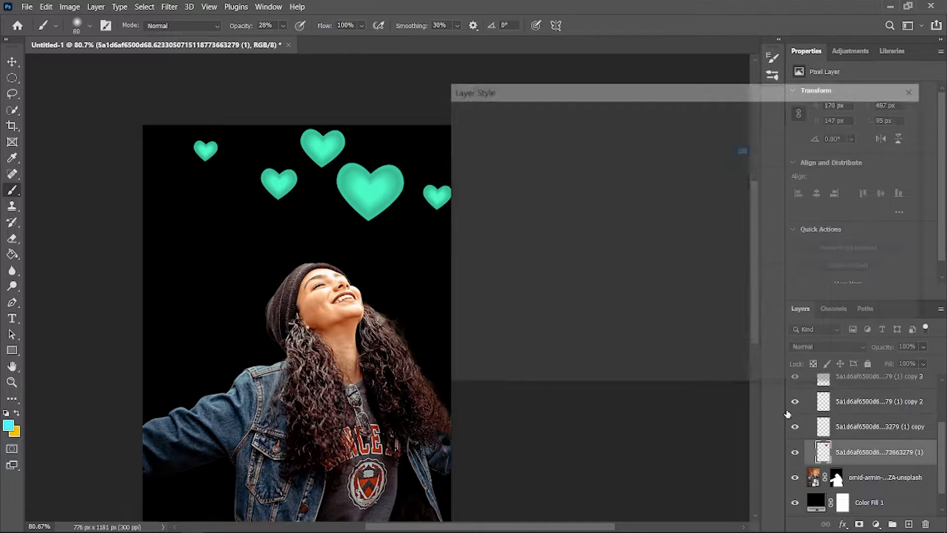
click(505, 312)
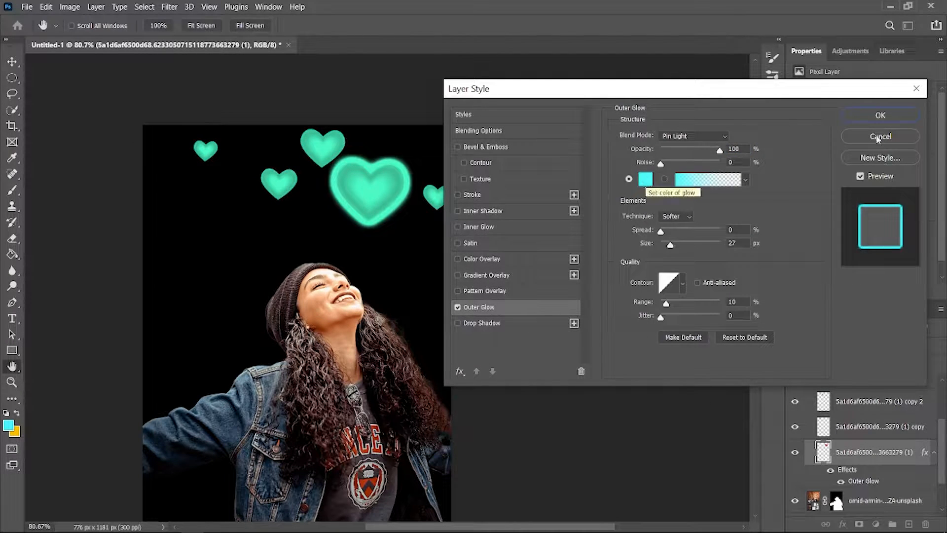
click(917, 88)
key(b)
scroll(537, 340, down, 1)
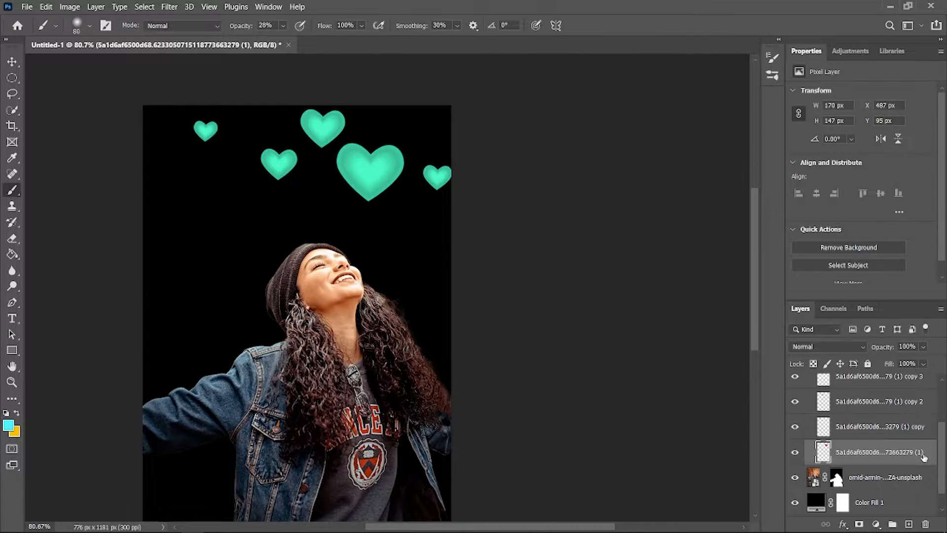
Give the large heart an Outer Glow with 59% range and 40 px size, and enable its Inner Glow.
double_click(866, 452)
double_click(888, 461)
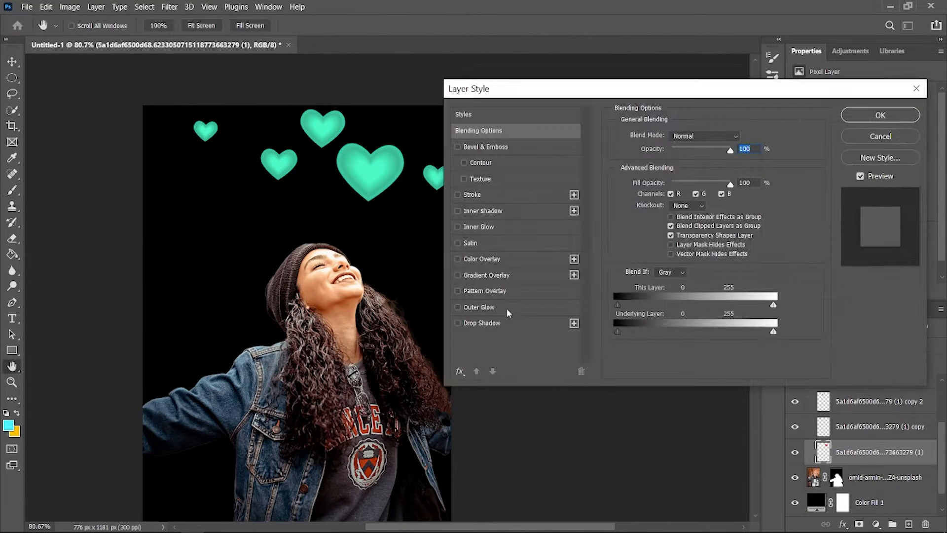
click(508, 312)
mouse_move(690, 301)
mouse_down()
mouse_move(676, 302)
mouse_move(697, 299)
mouse_up()
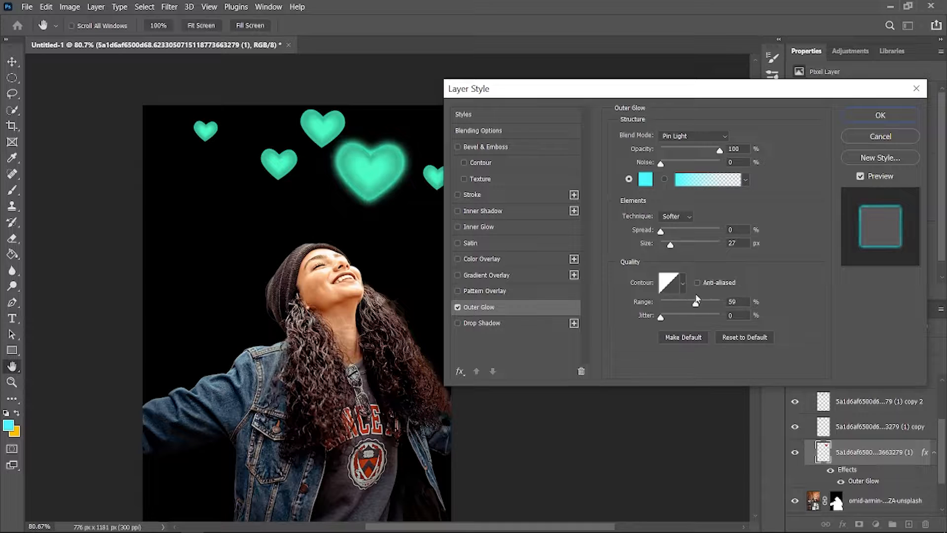
drag(670, 245, 674, 245)
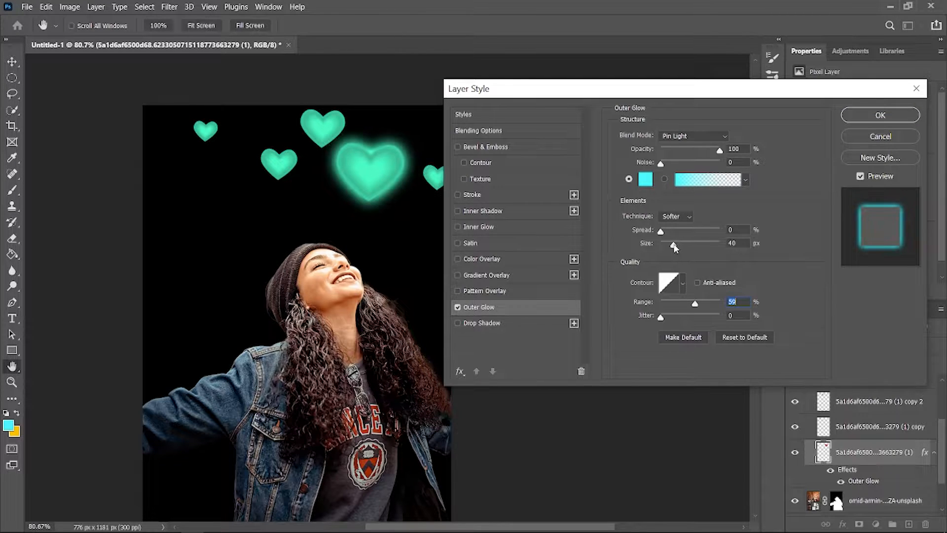
click(491, 228)
click(642, 180)
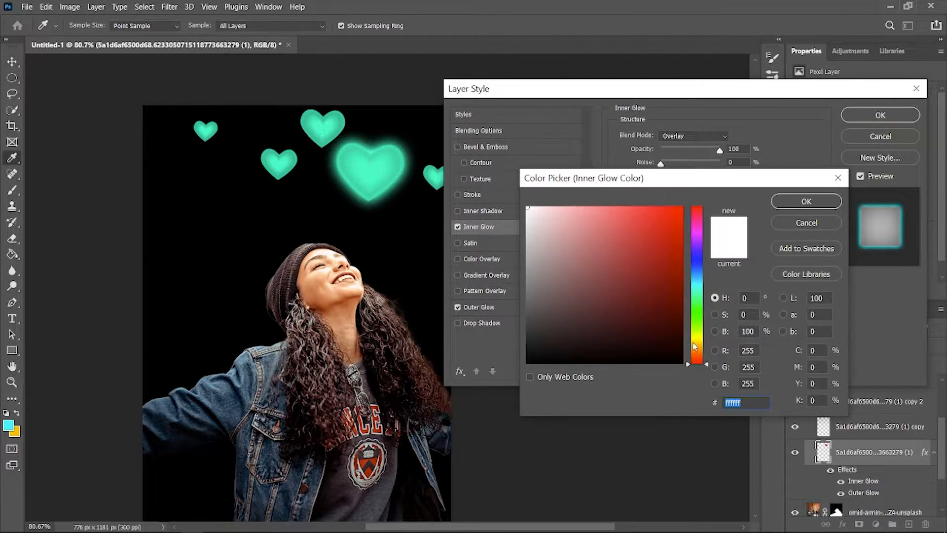
drag(689, 365, 688, 282)
click(772, 224)
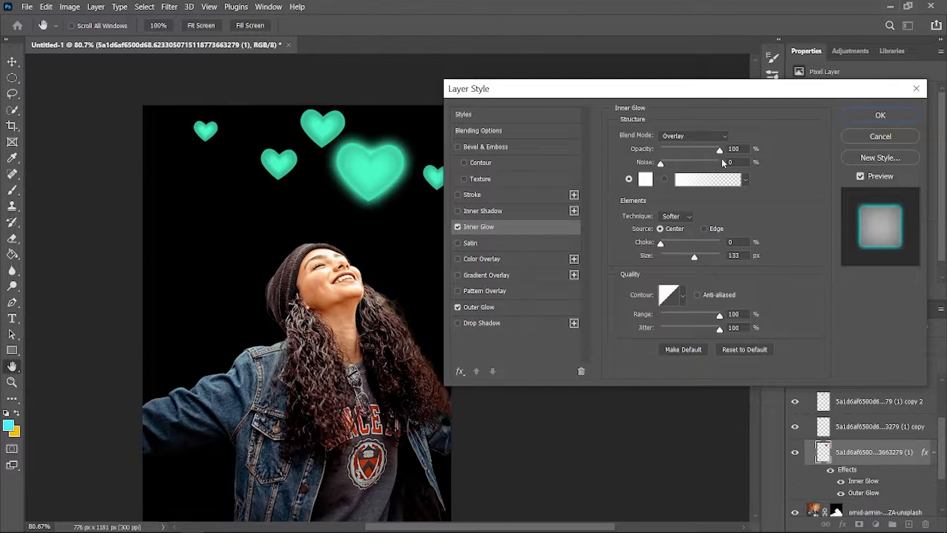
Set the large heart's Inner Glow to Screen mode, colour 00eaff and 40 px size, and apply the layer style.
click(693, 135)
click(694, 245)
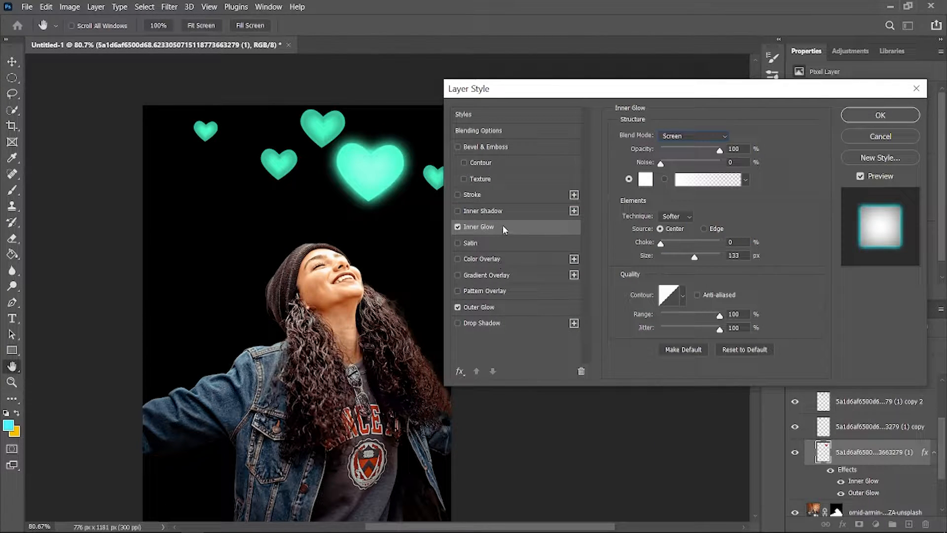
click(649, 179)
drag(676, 213, 689, 192)
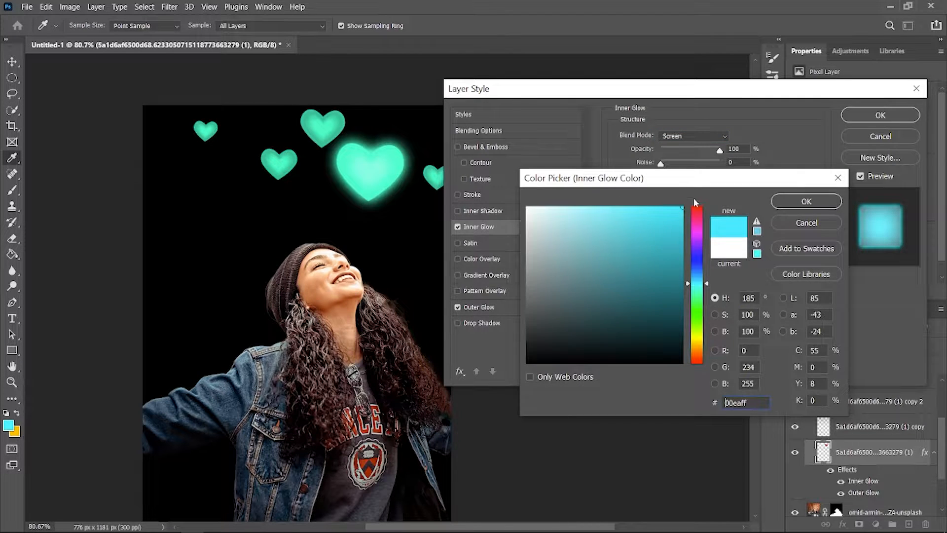
click(800, 203)
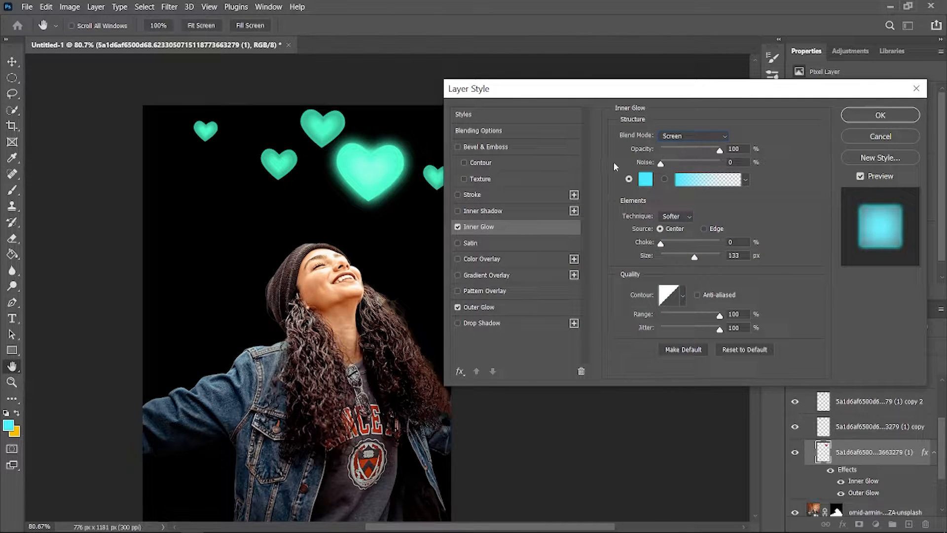
mouse_move(719, 150)
mouse_down()
mouse_move(667, 154)
mouse_move(725, 151)
mouse_up()
drag(692, 259, 674, 257)
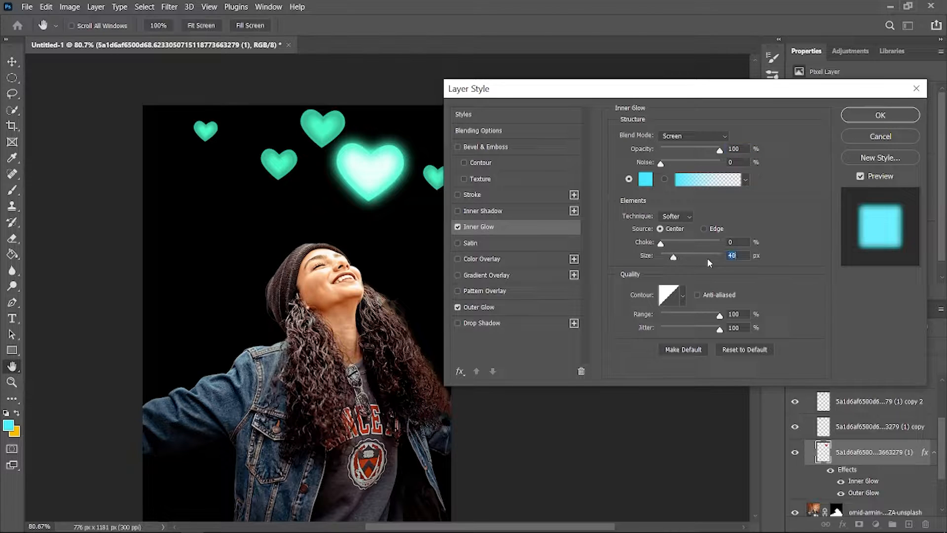
click(880, 116)
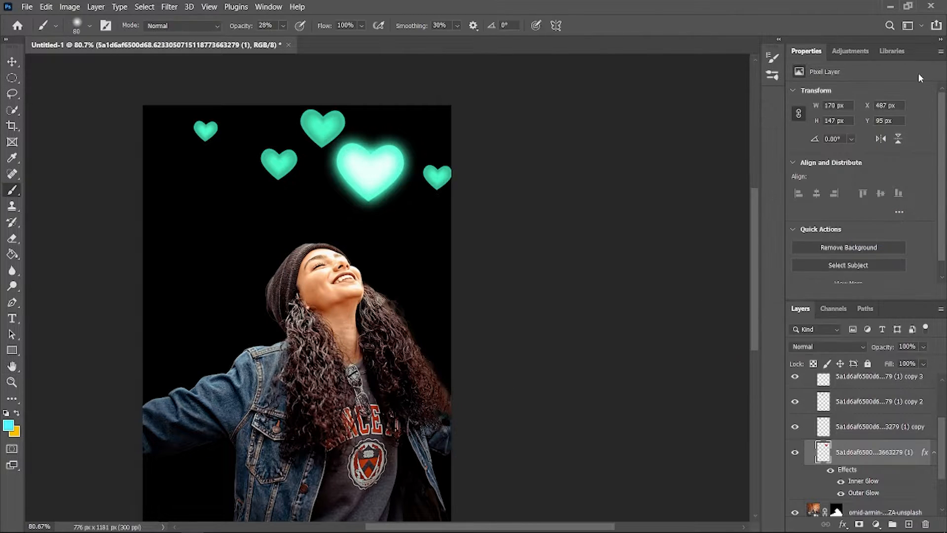
Apply Outer Glow and Inner Glow to the small heart at the canvas's upper left, reducing the Inner Glow size.
click(872, 434)
double_click(883, 437)
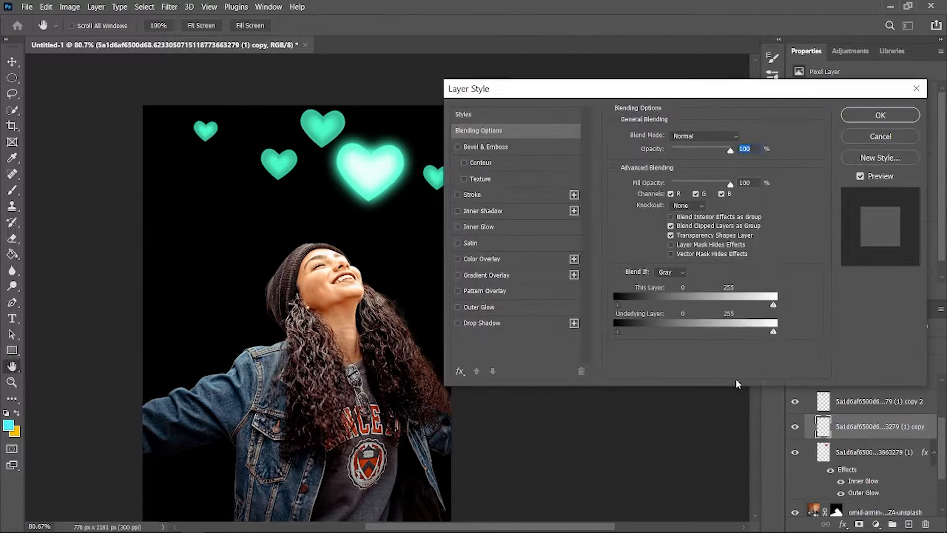
click(528, 342)
click(539, 262)
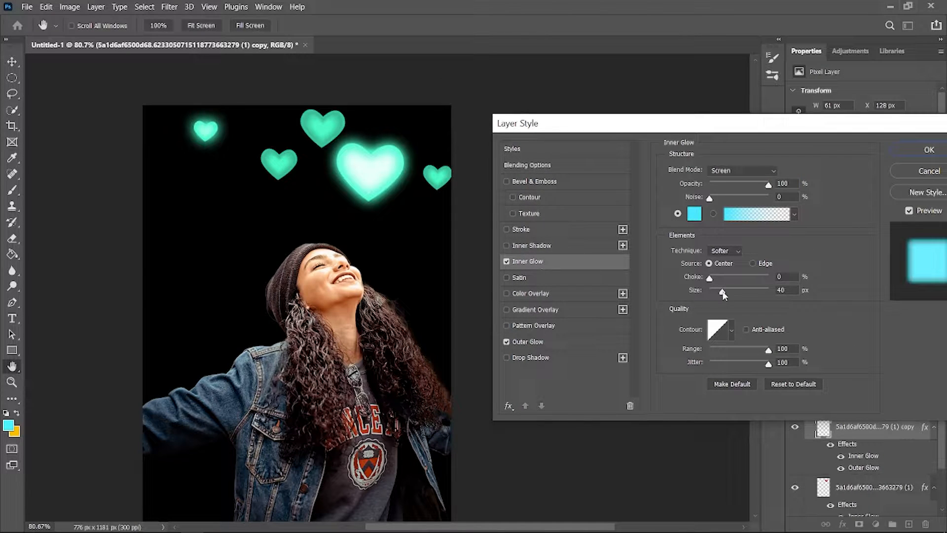
drag(722, 292, 684, 292)
click(921, 157)
Apply the same Outer Glow and Inner Glow to the heart on the copy 2 layer.
key(ctrl+j)
double_click(883, 402)
click(520, 261)
click(895, 150)
Apply Outer Glow and a 24 px Screen-mode Inner Glow to the heart on the copy 3 layer.
key(ctrl+j)
double_click(883, 425)
click(496, 260)
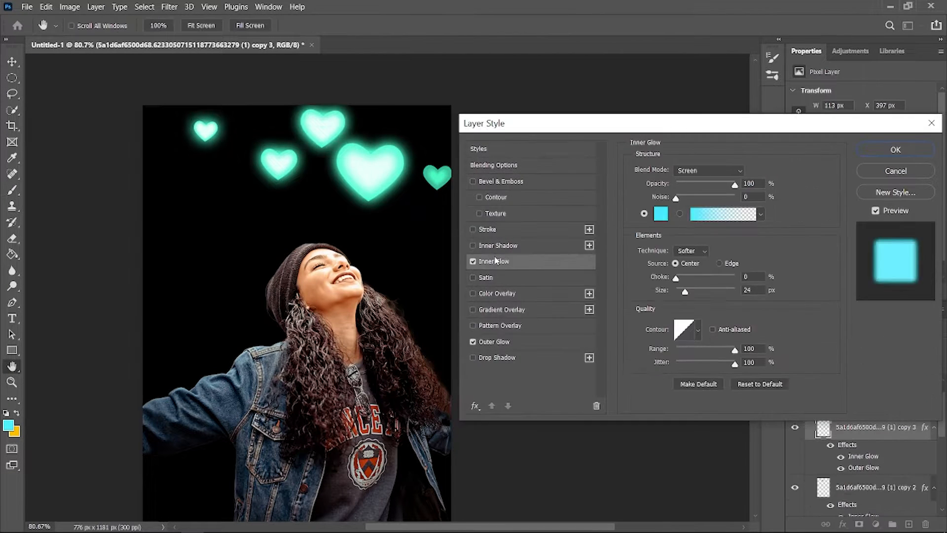
click(896, 149)
Apply the same Outer Glow and Inner Glow to the copy 4 heart at the canvas's right edge.
key(ctrl+j)
double_click(883, 402)
click(496, 260)
click(895, 150)
key(b)
scroll(410, 300, up, 1)
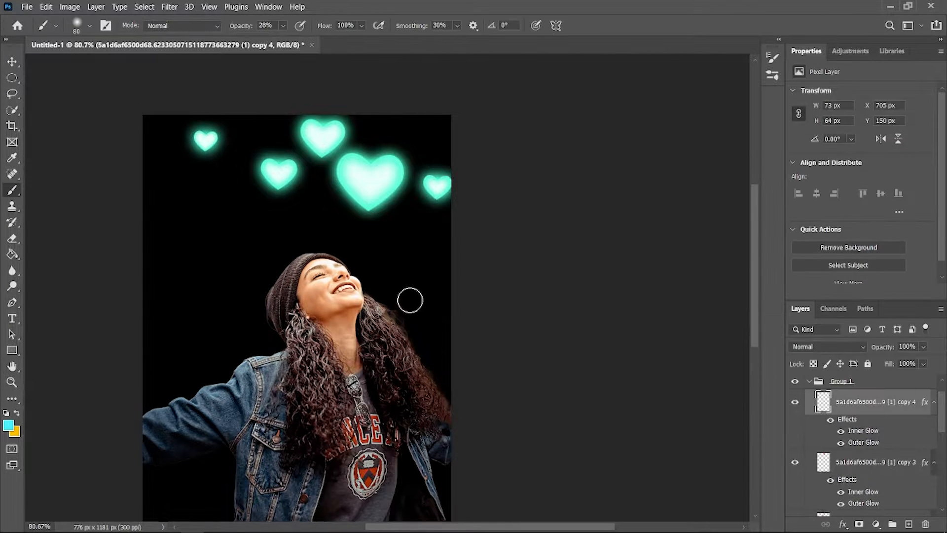
Clip a Brightness/Contrast adjustment to the woman's photo layer and set brightness to -72 and contrast to 59.
scroll(410, 300, down, 3)
scroll(866, 459, down, 5)
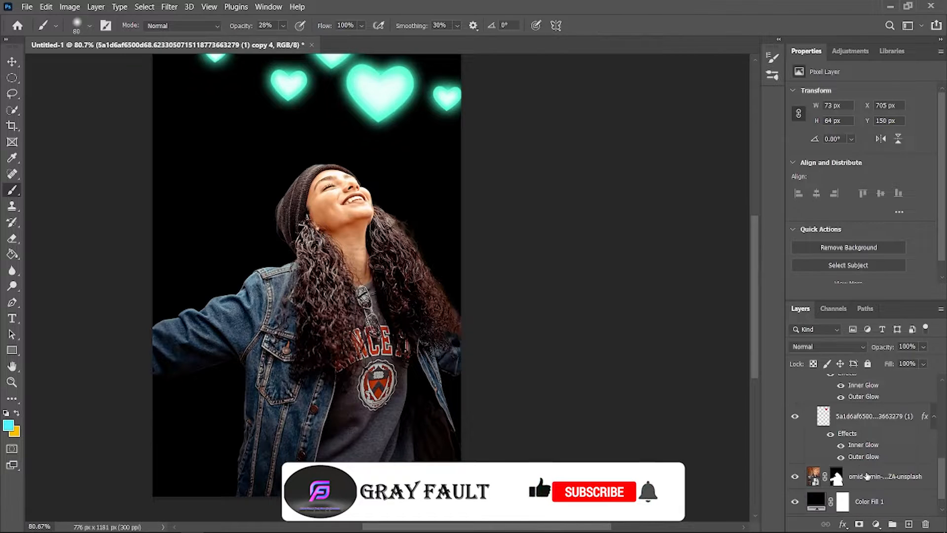
click(867, 475)
click(876, 524)
click(868, 345)
key(ctrl+alt+g)
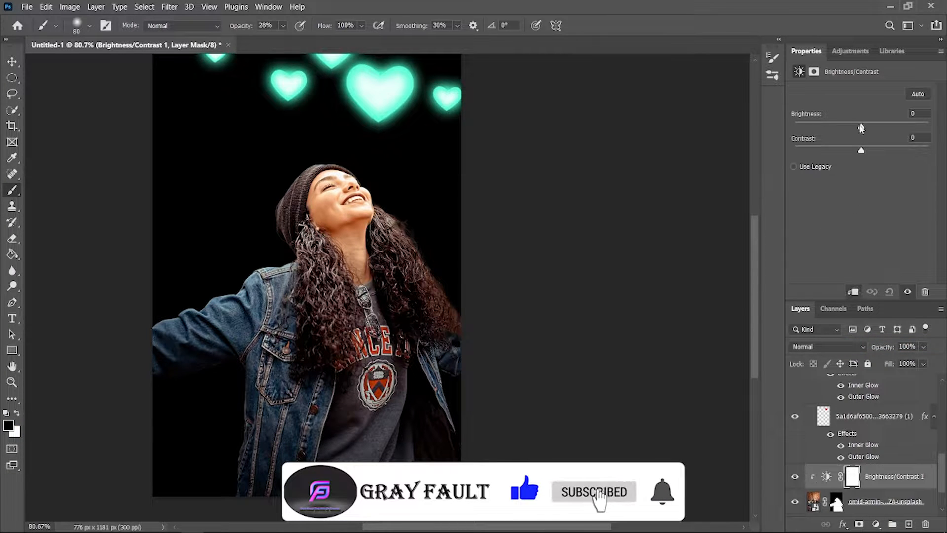
drag(860, 127, 901, 150)
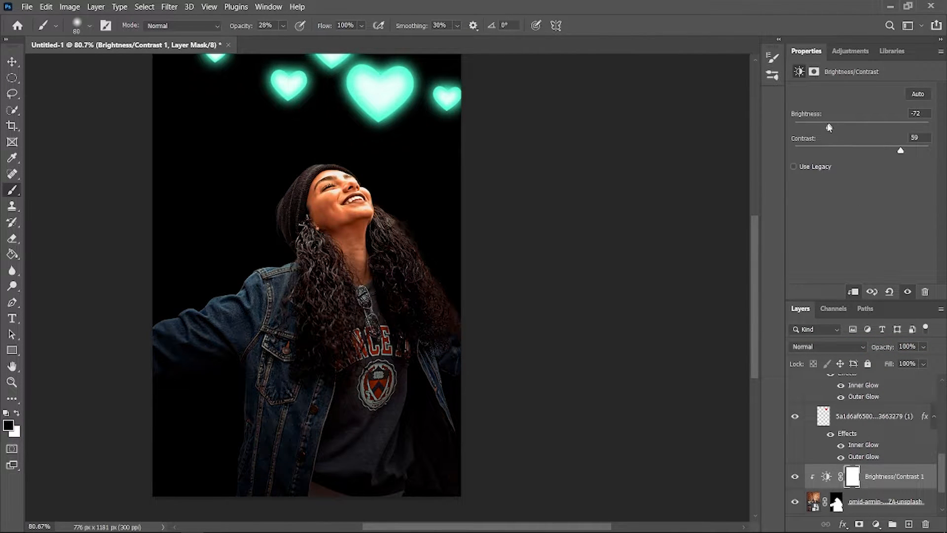
Clip a Levels adjustment directly above the woman's photo with the white output level at 43, and invert its mask to black.
click(876, 523)
click(821, 498)
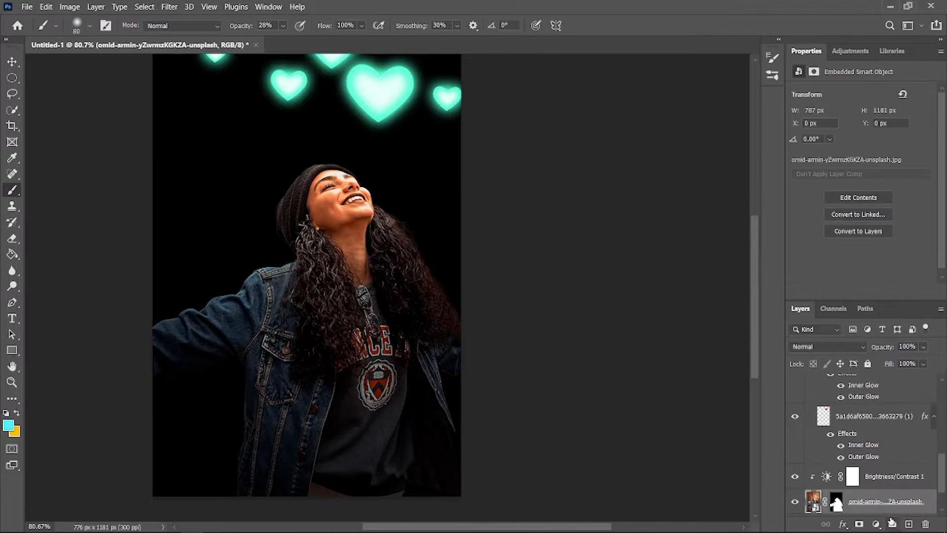
click(876, 524)
click(864, 356)
drag(930, 218, 832, 223)
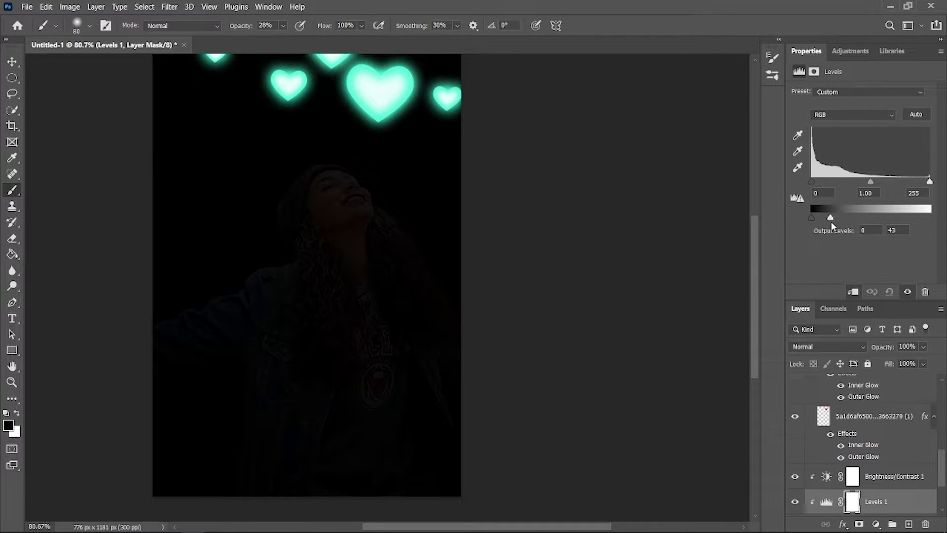
click(853, 501)
key(ctrl+i)
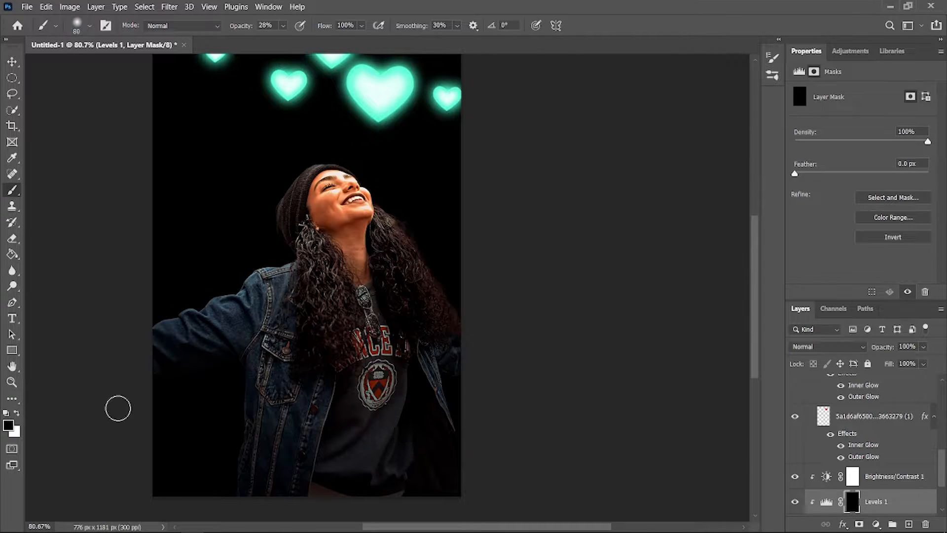
Paint white on the Levels 1 mask over the lower jacket, shirt and arm with a soft brush of about 250 px.
key(bracketright)
key(bracketright)
key(bracketright)
key(bracketright)
key(bracketright)
key(bracketright)
key(bracketright)
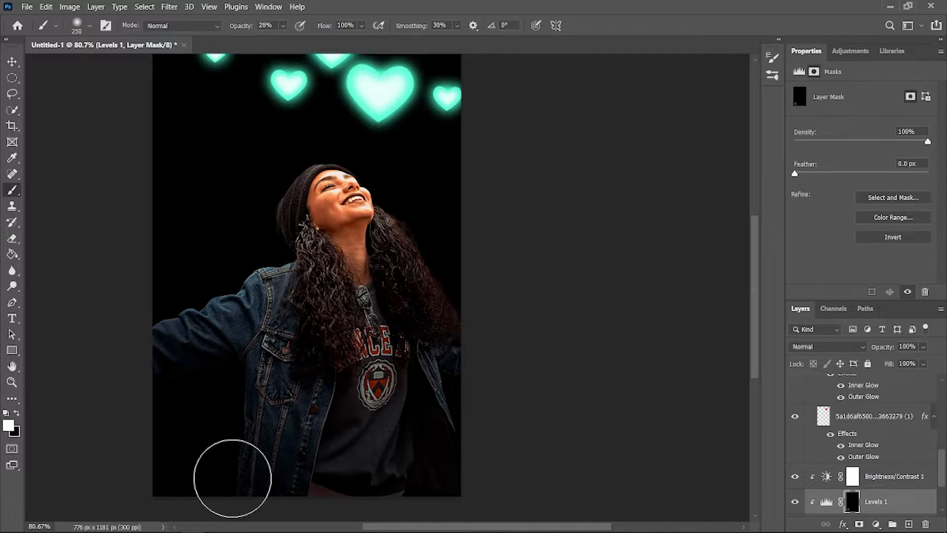
mouse_move(232, 480)
mouse_down()
mouse_move(382, 482)
mouse_move(450, 464)
mouse_move(407, 409)
mouse_move(370, 443)
mouse_move(243, 436)
mouse_move(215, 371)
mouse_move(179, 384)
mouse_move(130, 380)
mouse_move(202, 396)
mouse_move(276, 391)
mouse_move(303, 421)
mouse_move(290, 463)
mouse_move(338, 479)
mouse_move(432, 478)
mouse_move(468, 457)
mouse_move(457, 385)
mouse_move(430, 370)
mouse_move(439, 388)
mouse_move(433, 426)
mouse_move(391, 376)
mouse_move(338, 371)
mouse_move(339, 460)
mouse_move(303, 391)
mouse_move(289, 438)
mouse_move(419, 408)
mouse_move(410, 373)
mouse_move(440, 460)
mouse_move(448, 370)
mouse_up()
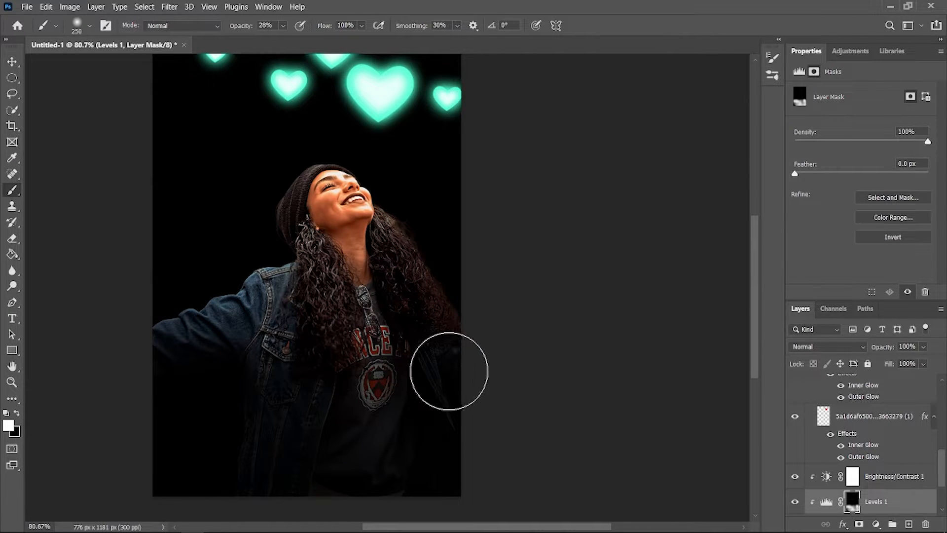
key(bracketleft)
key(bracketleft)
key(bracketleft)
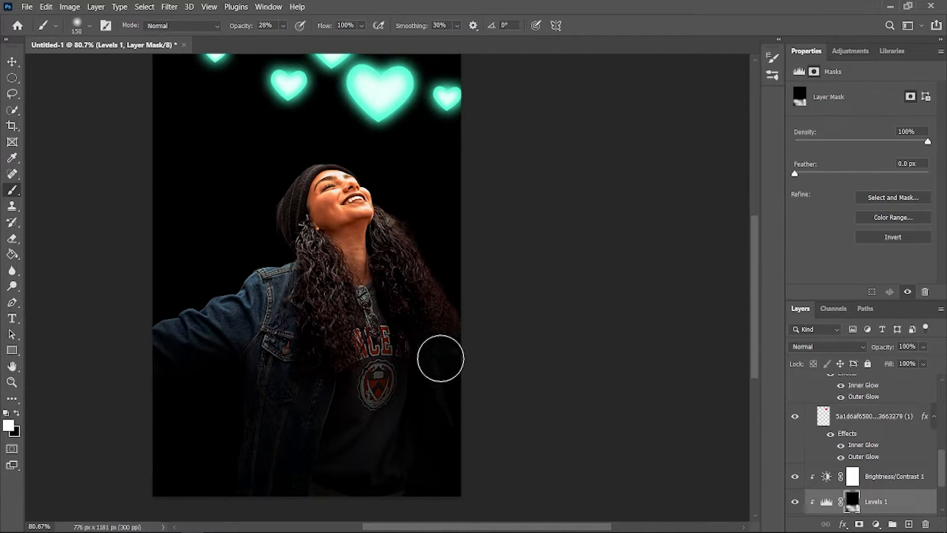
Clip another Levels adjustment directly above the woman's photo, setting midtones to 0.91 and nudging the black input level up slightly.
scroll(879, 496, down, 1)
click(854, 453)
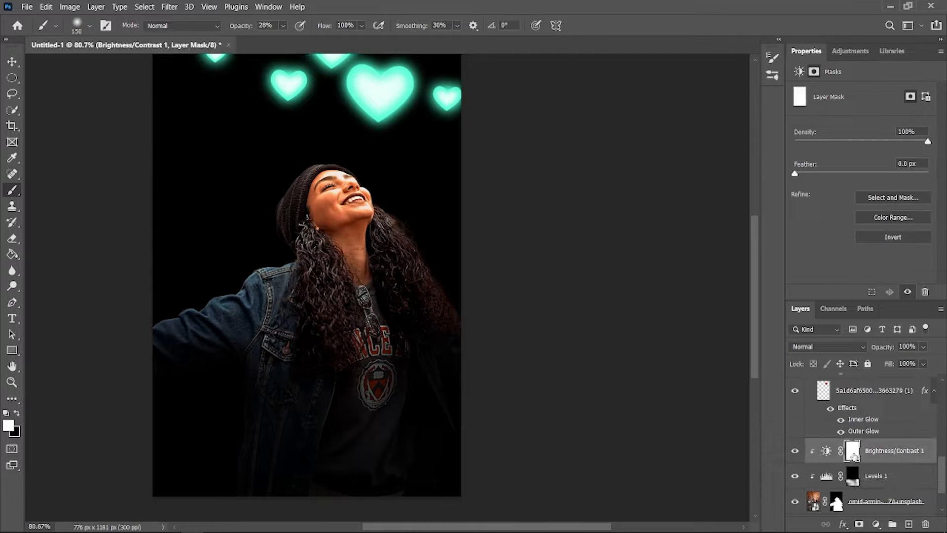
click(891, 510)
click(876, 524)
click(867, 362)
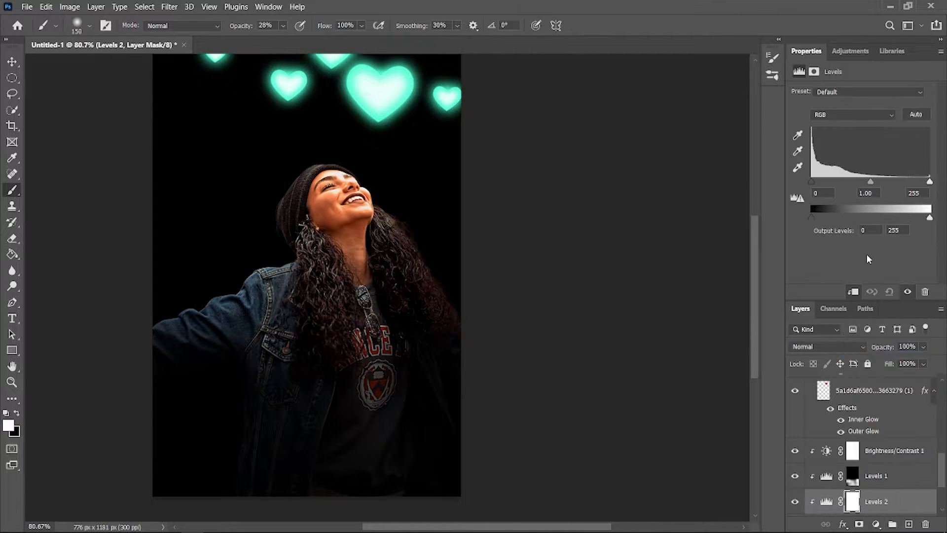
drag(929, 181, 874, 184)
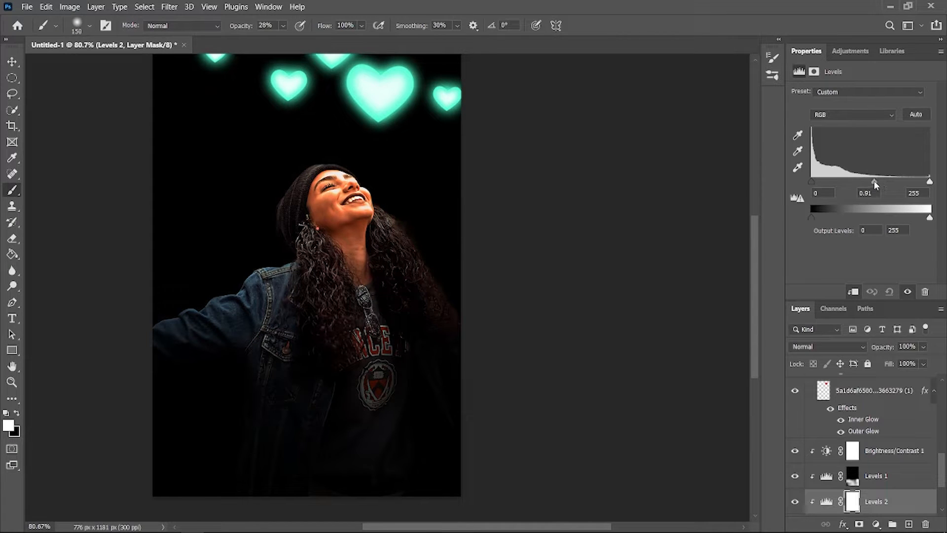
drag(813, 182, 815, 182)
Clip a third Levels adjustment directly above the woman's photo and lower its white output level to 227.
scroll(871, 489, down, 2)
click(871, 486)
click(876, 523)
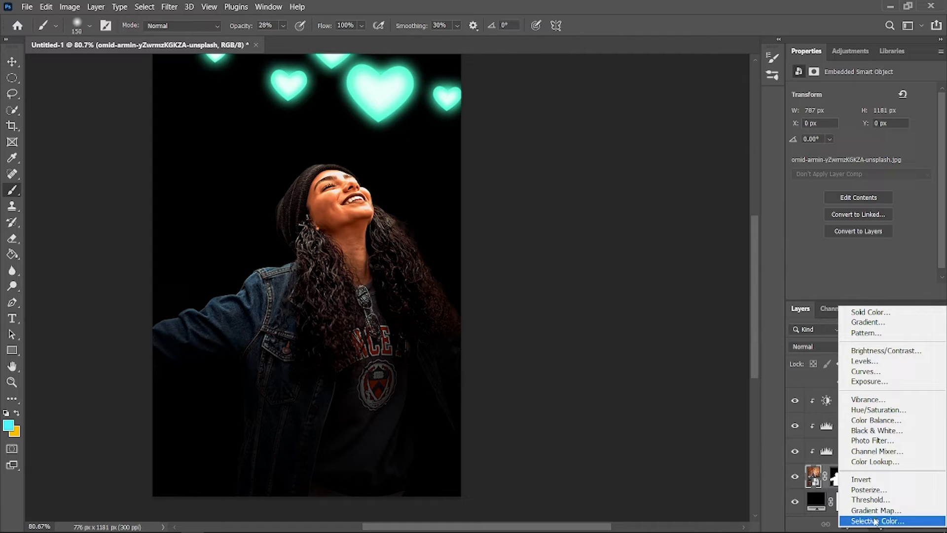
click(864, 361)
drag(929, 217, 915, 215)
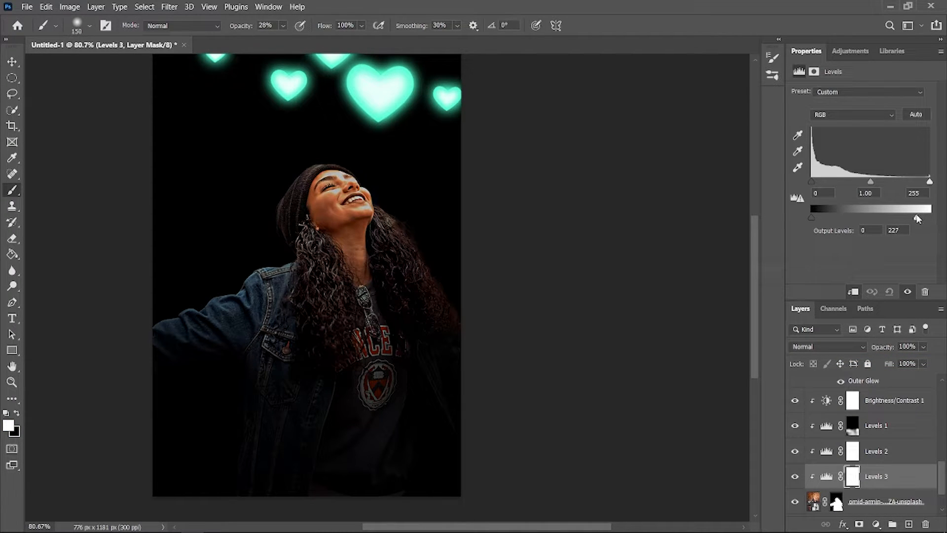
Paint black on the Levels 3 mask with a 15 px brush over the forehead, nose and cheek highlights, and compare with the layer hidden.
click(856, 486)
click(853, 450)
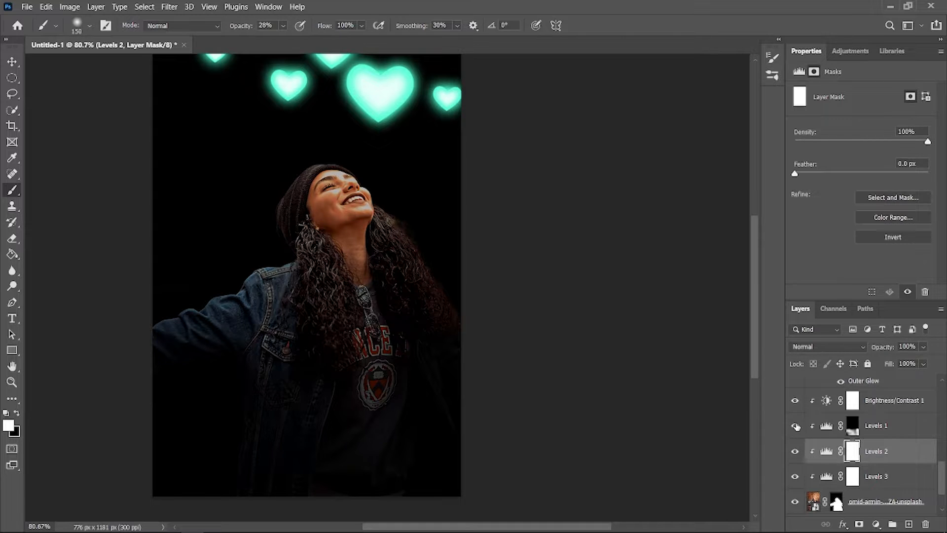
click(853, 402)
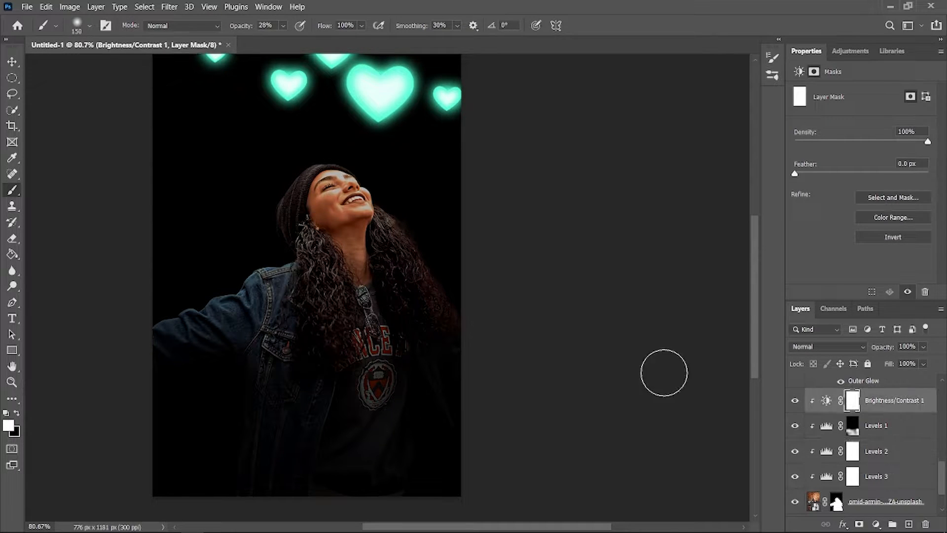
click(852, 478)
scroll(316, 138, up, 7)
key(bracketleft)
key(bracketleft)
key(bracketleft)
key(bracketleft)
key(bracketleft)
key(bracketleft)
key(bracketleft)
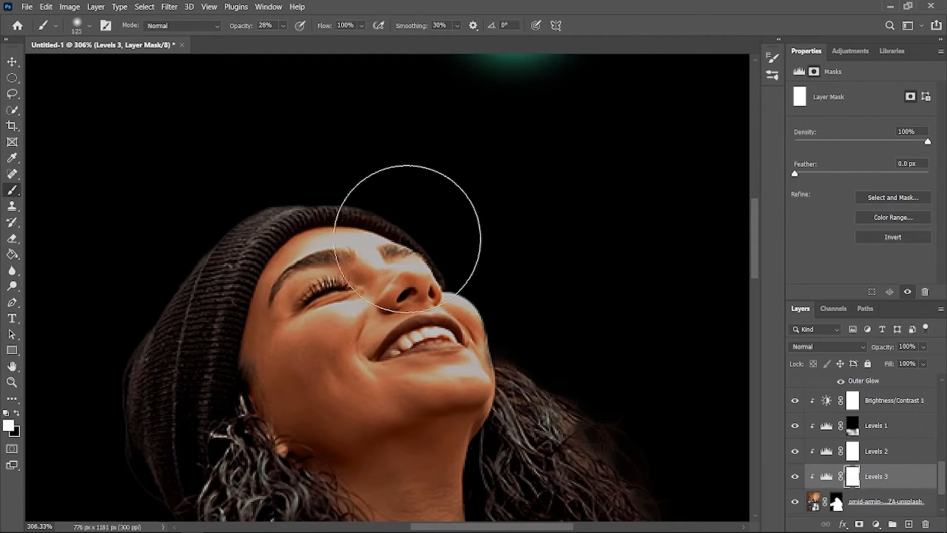
key(bracketleft)
key(bracketleft)
key(bracketleft)
key(bracketleft)
key(bracketleft)
key(bracketleft)
key(bracketleft)
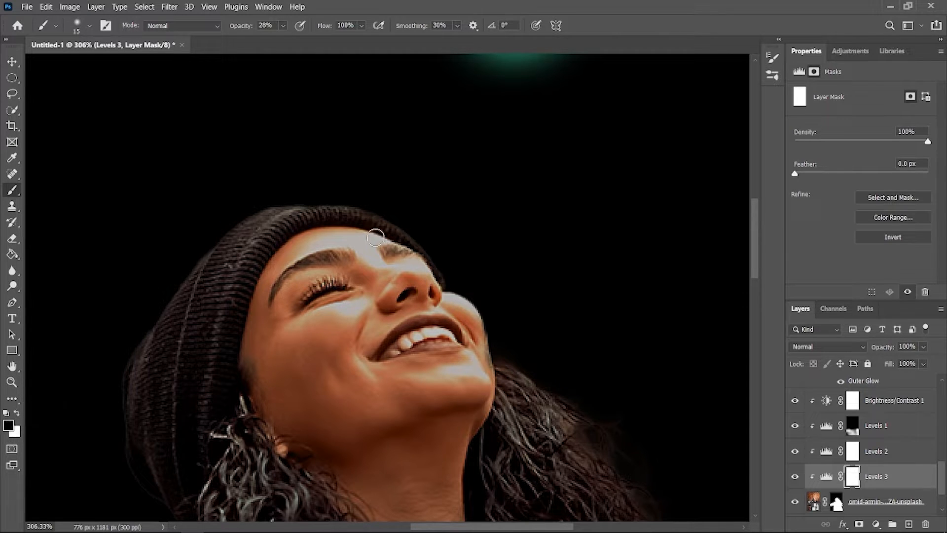
mouse_move(376, 237)
mouse_down()
mouse_move(363, 254)
mouse_move(395, 266)
mouse_up()
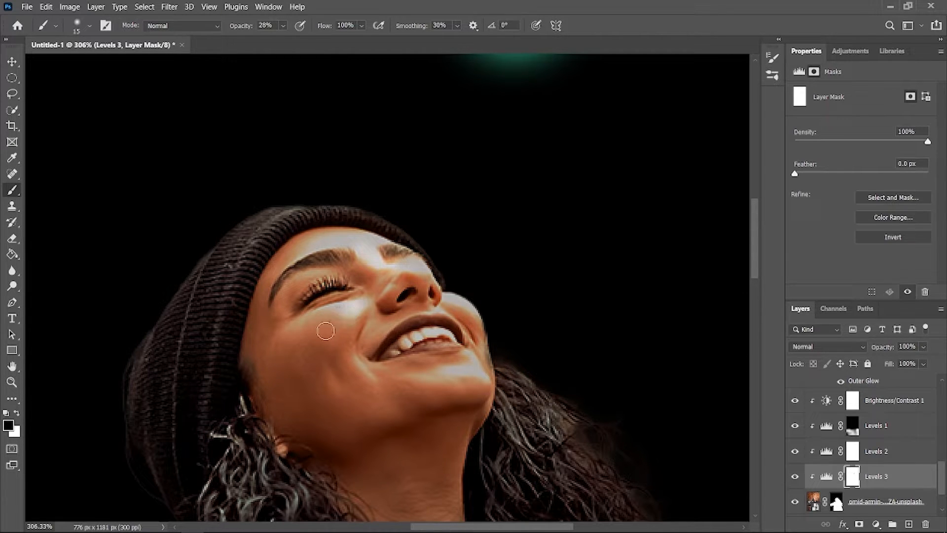
mouse_move(347, 327)
mouse_down()
mouse_move(315, 261)
mouse_move(363, 252)
mouse_move(420, 311)
mouse_move(398, 354)
mouse_move(467, 377)
mouse_move(441, 299)
mouse_up()
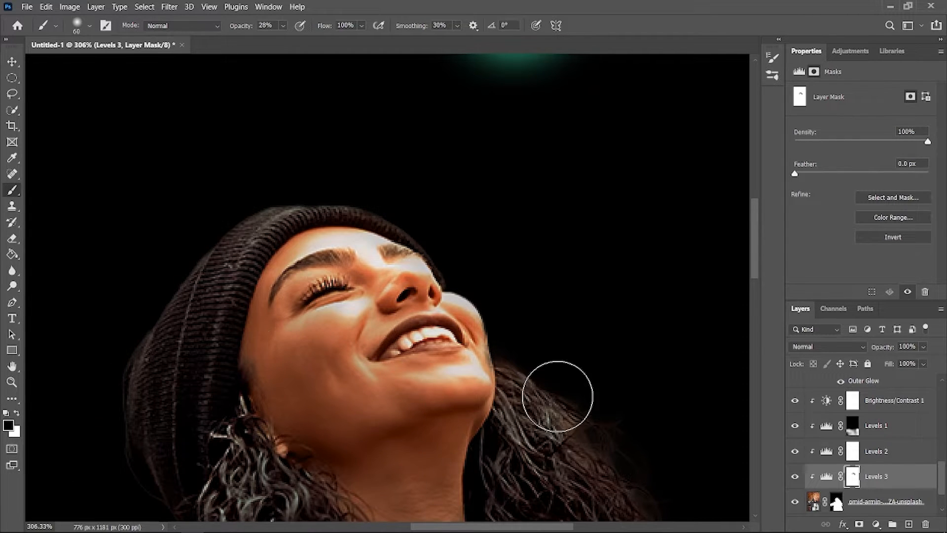
scroll(558, 390, down, 3)
scroll(420, 345, down, 5)
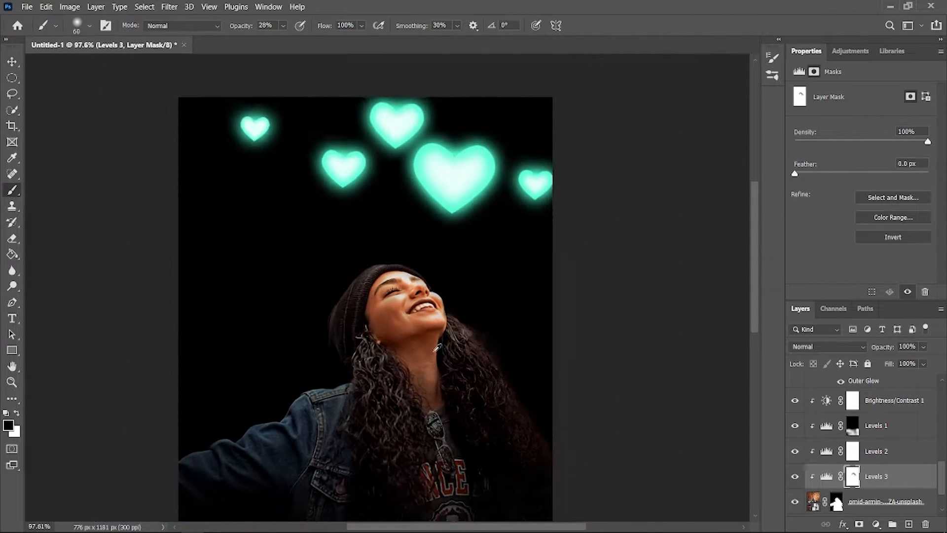
click(795, 477)
click(795, 476)
Clip a colorized Hue/Saturation adjustment to the woman's photo with hue 170, saturation 49 and lightness 0, and invert its mask to black.
click(888, 501)
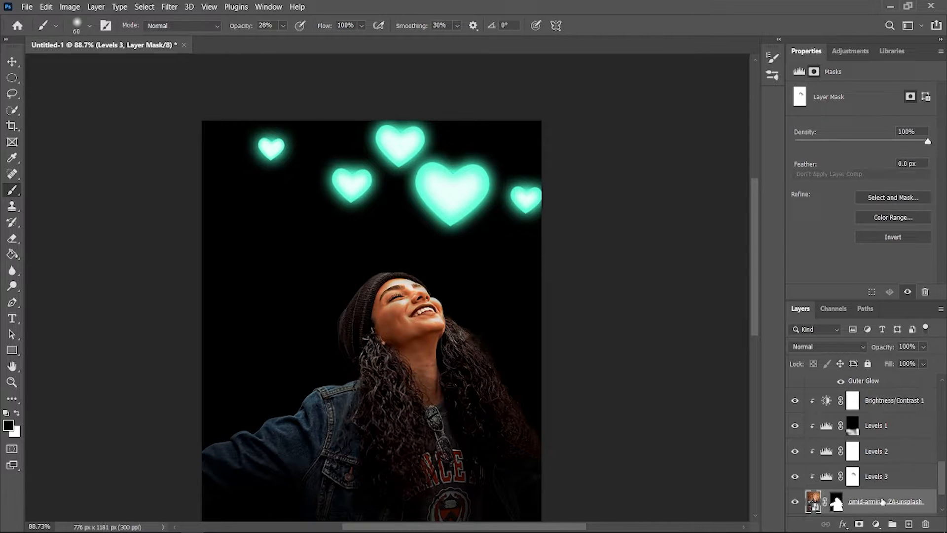
click(876, 524)
click(863, 403)
click(856, 204)
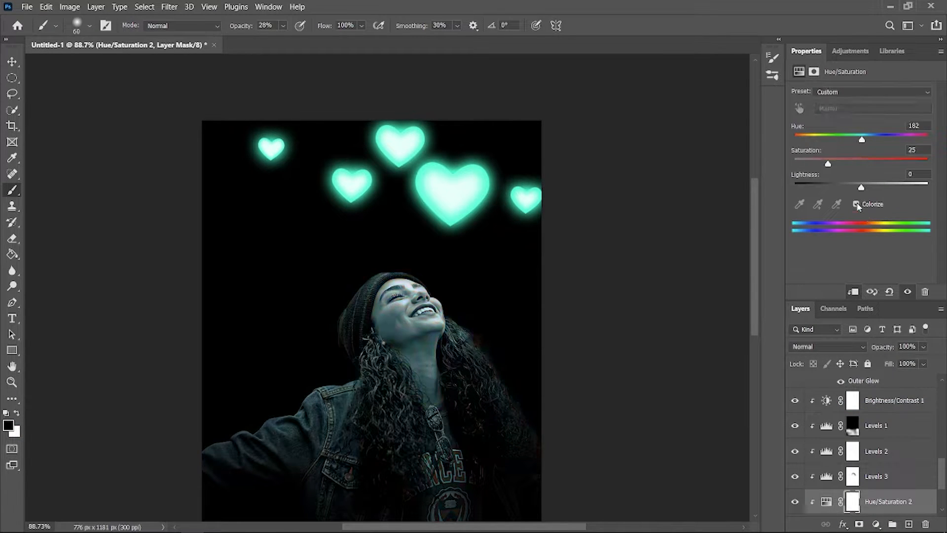
drag(829, 165, 887, 166)
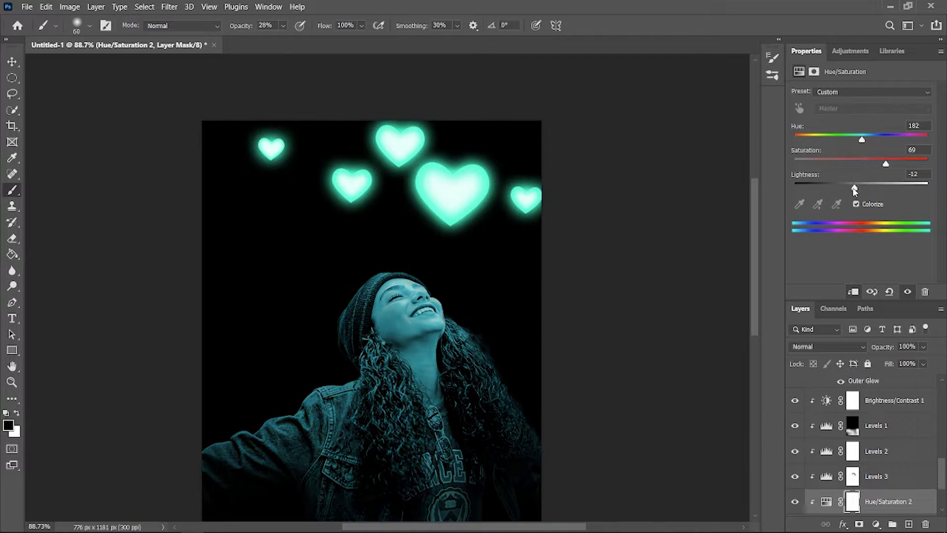
click(863, 162)
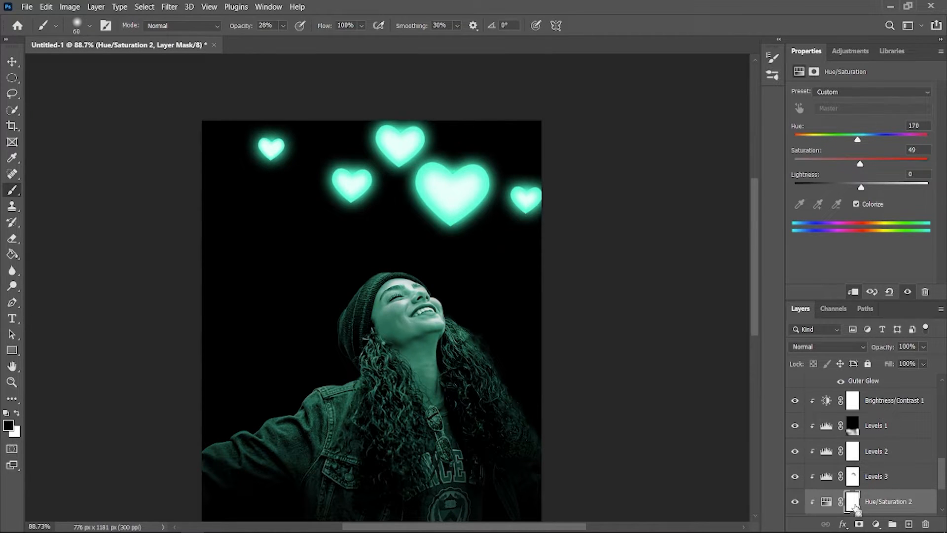
key(ctrl+i)
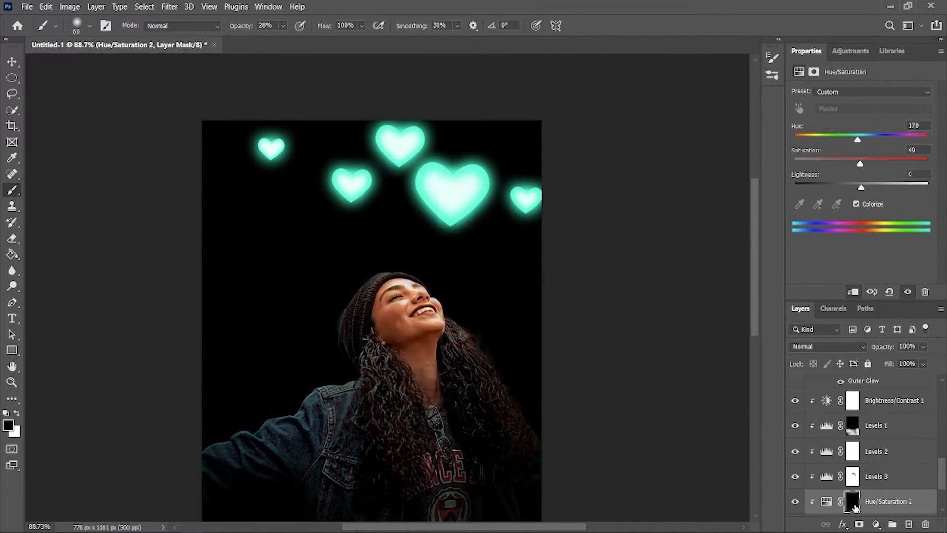
Try revealing the teal tint on the woman's face and hair by painting white on the Hue/Saturation 2 mask with an 800 px brush.
scroll(418, 368, down, 2)
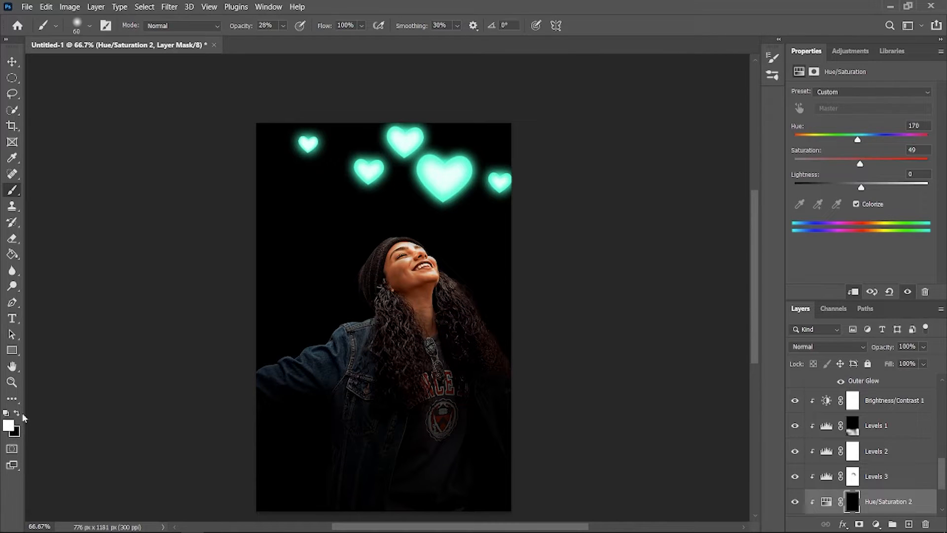
key(])
key(])
key(])
key(])
key(])
key(])
key(])
key(])
key(])
key(])
key(])
key(])
key(])
key(])
mouse_move(410, 275)
mouse_down()
mouse_move(328, 350)
mouse_move(429, 287)
mouse_move(477, 338)
mouse_move(515, 347)
mouse_move(412, 268)
mouse_up()
scroll(424, 256, up, 3)
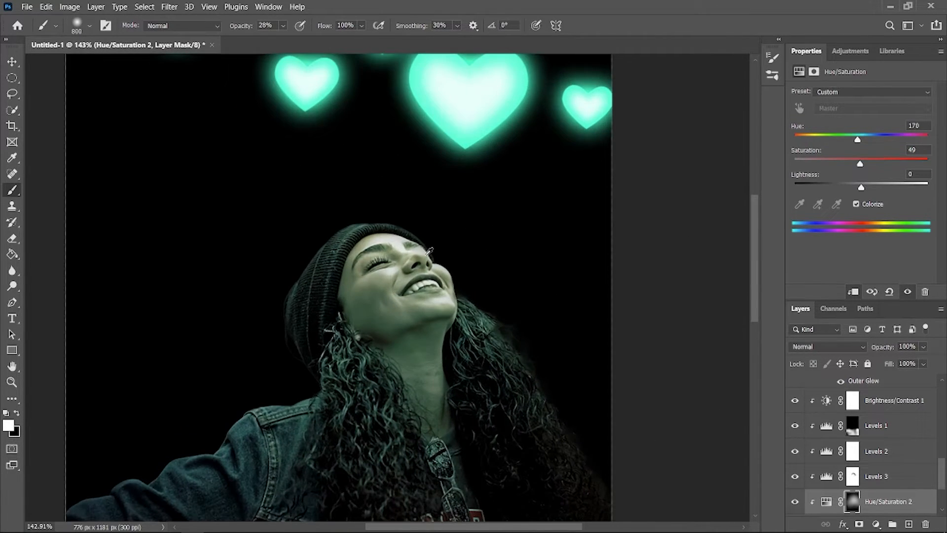
scroll(430, 269, down, 2)
scroll(430, 283, down, 3)
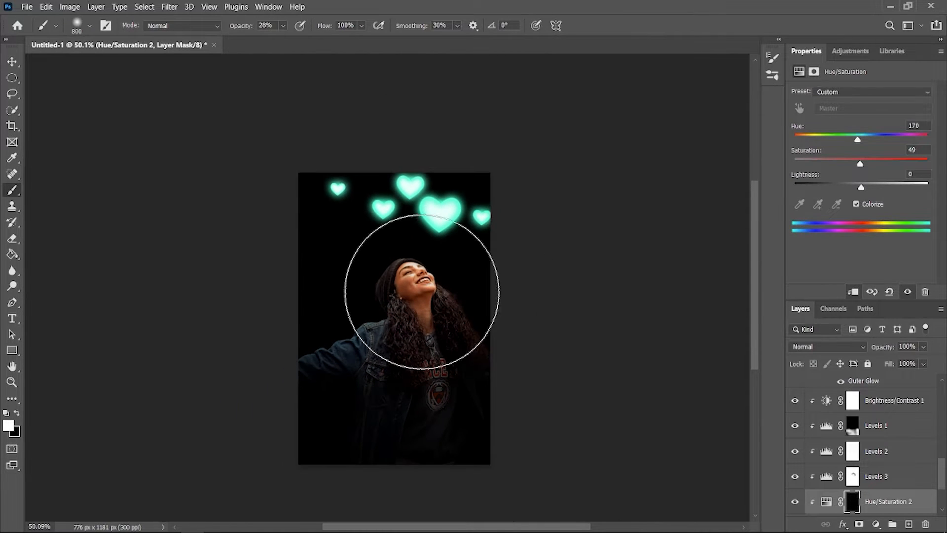
Paint a light teal tint over the whole figure in white on the Hue/Saturation 2 mask with a brush of about 1400 px.
key(])
key(])
key(])
key(])
key(])
key(])
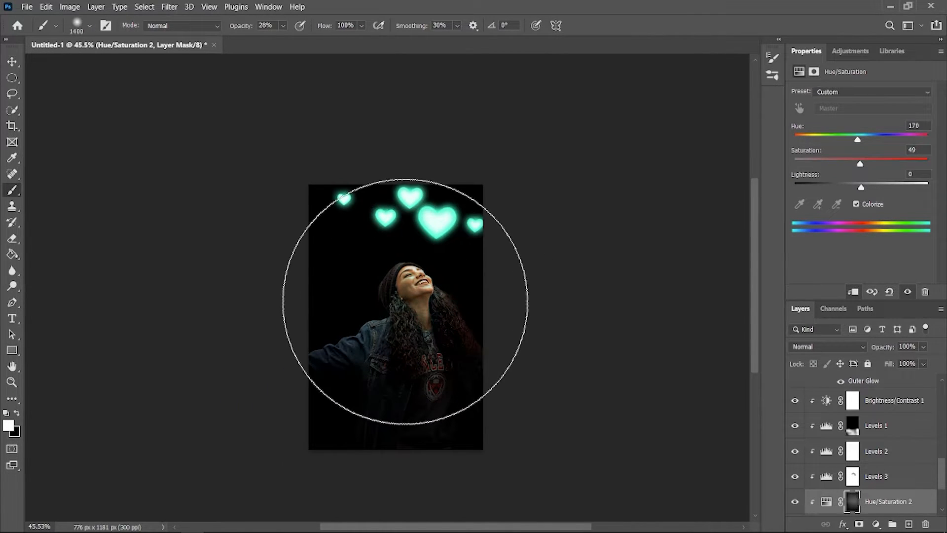
Strengthen the teal tint on the face and upper hair by painting white on the Hue/Saturation 2 mask with a brush of about 400 px.
scroll(425, 282, up, 5)
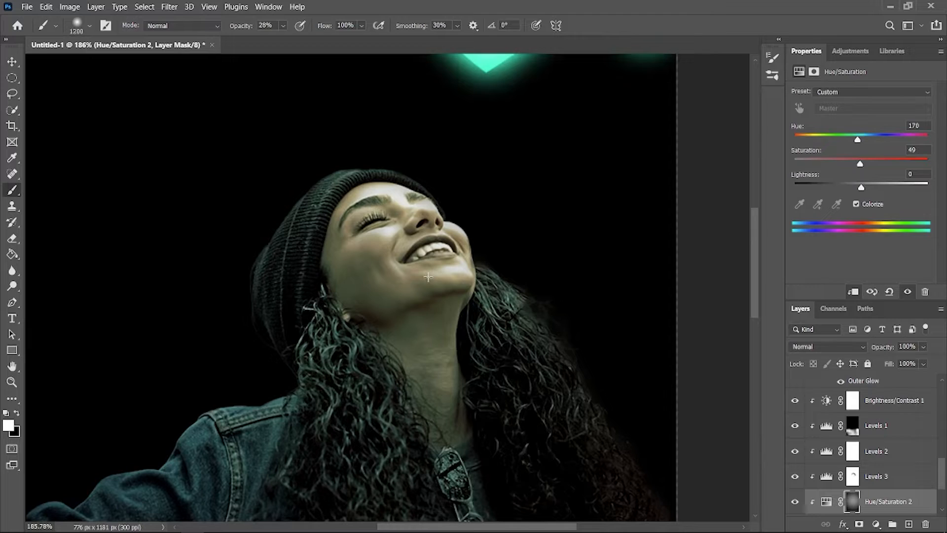
key([)
key([)
key([)
key([)
key([)
key([)
key([)
key([)
key([)
key([)
key([)
key([)
key([)
key([)
key([)
key([)
key([)
key(])
key(])
key(])
key(])
key(])
key(])
key(])
key(])
key(])
key(])
key(])
key(])
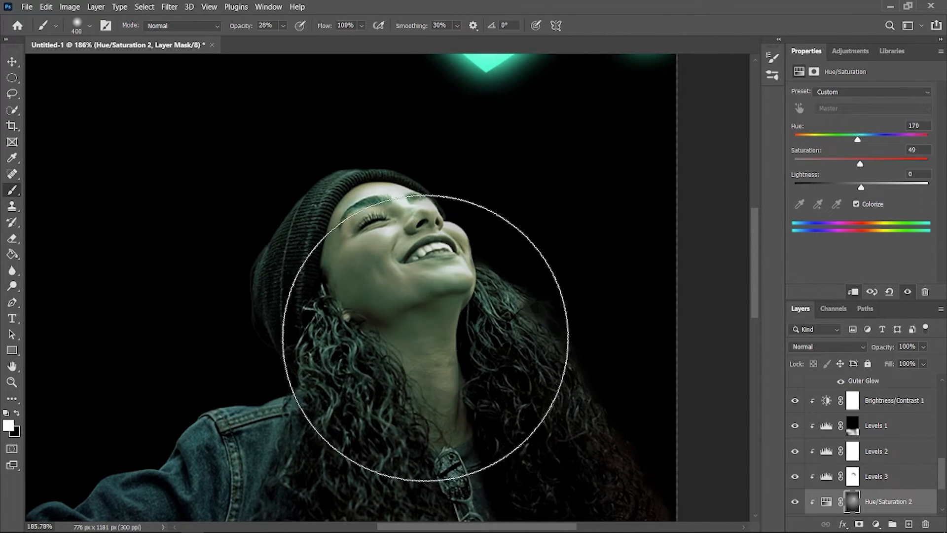
key(ctrl+0)
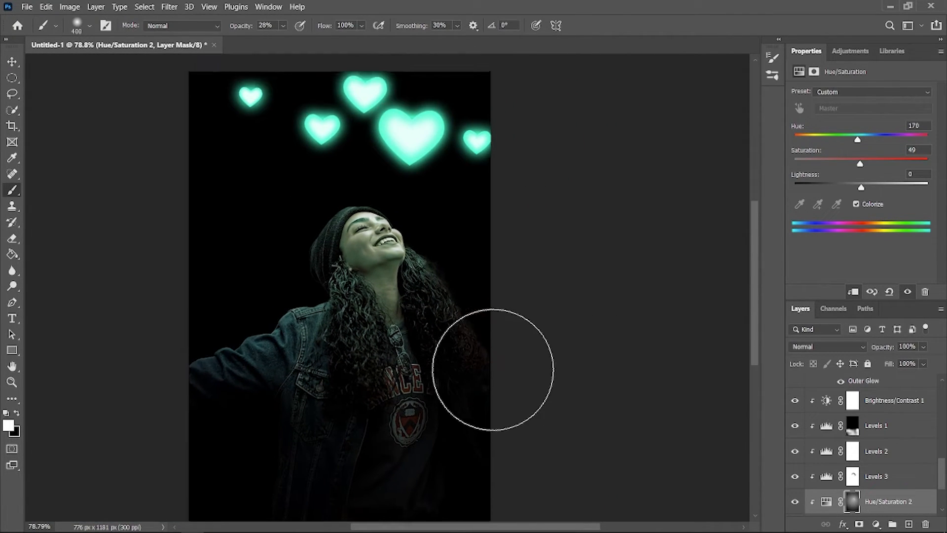
Deepen the teal tint on the woman's face with a 90 px white brush and on the adjacent hair with a 150 px one.
scroll(387, 240, up, 3)
scroll(387, 240, up, 1)
key(bracketleft)
key(bracketleft)
key(bracketleft)
key(bracketleft)
key(bracketleft)
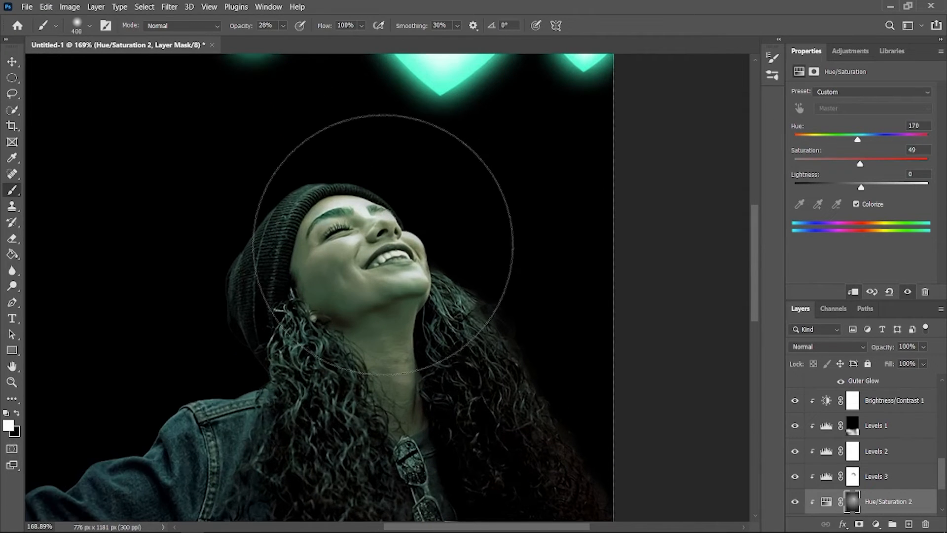
key(bracketleft)
key(bracketleft)
key(bracketleft)
key(bracketleft)
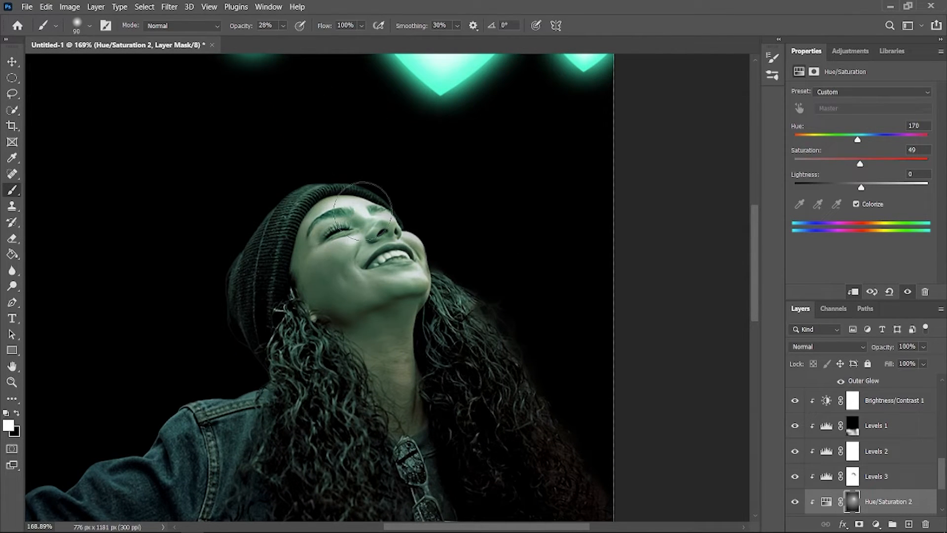
key(bracketright)
key(bracketright)
key(bracketright)
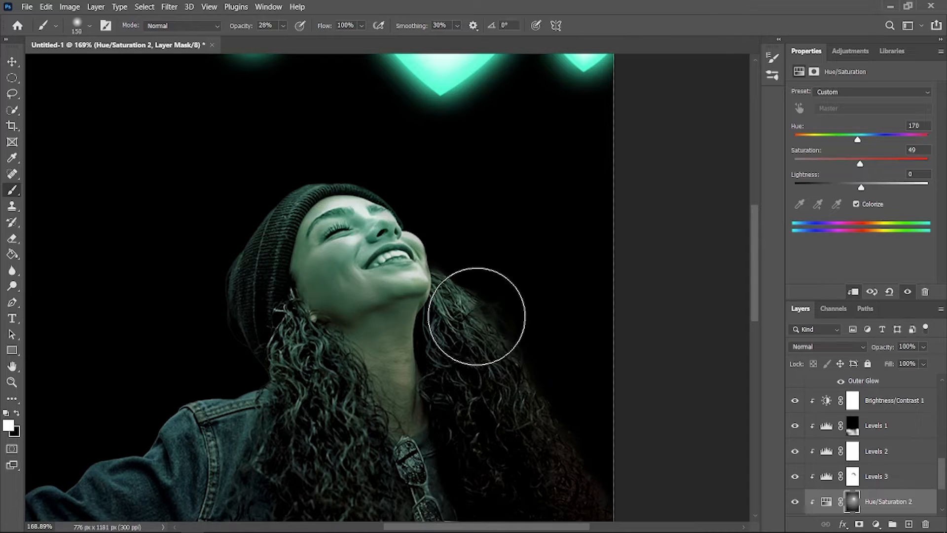
key(ctrl+0)
scroll(471, 316, down, 1)
scroll(467, 305, right, 1)
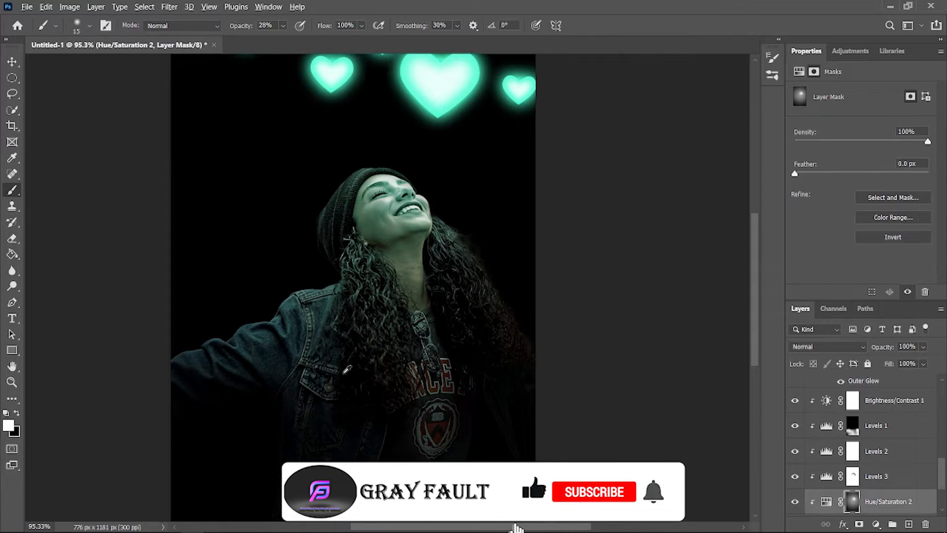
scroll(346, 369, up, 5)
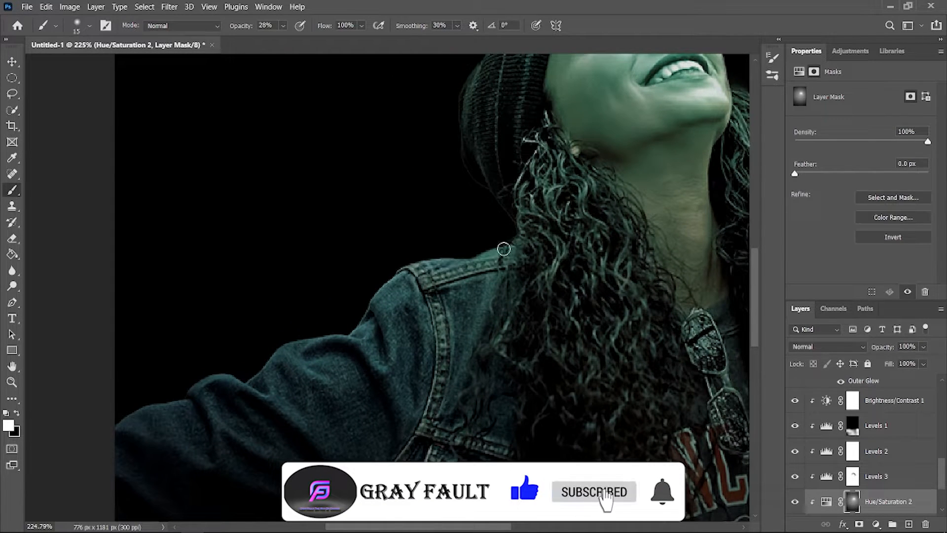
scroll(232, 382, down, 4)
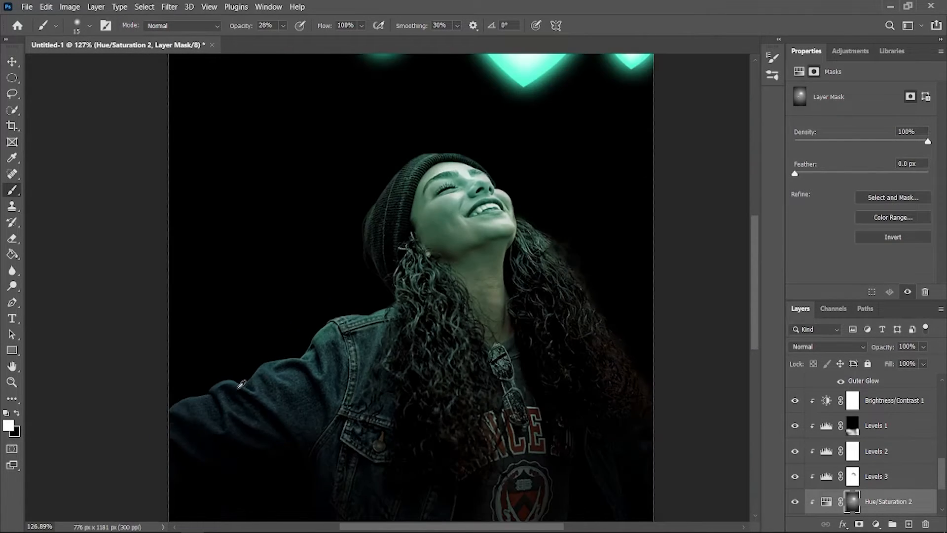
scroll(873, 500, down, 2)
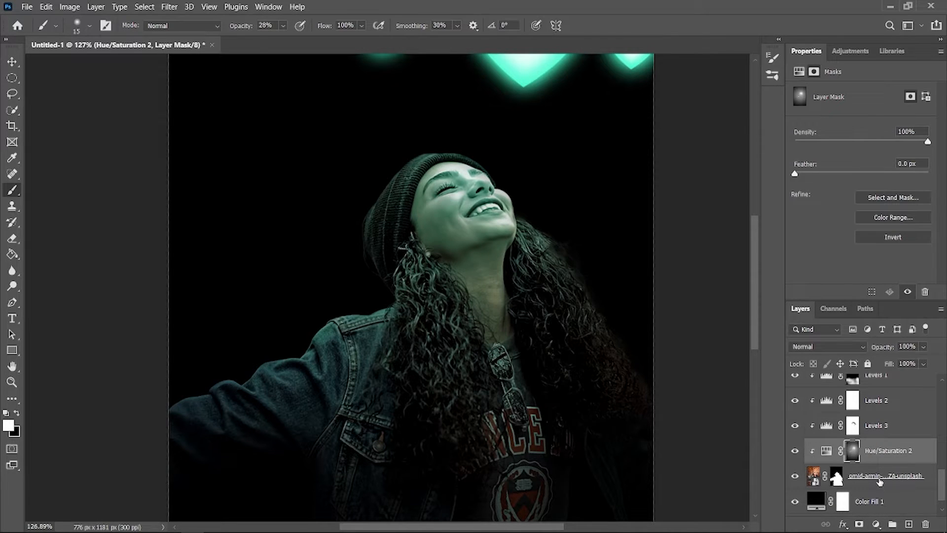
Add a turquoise Solid Color fill layer clipped directly above the woman's portrait layer.
click(879, 482)
click(875, 524)
click(863, 304)
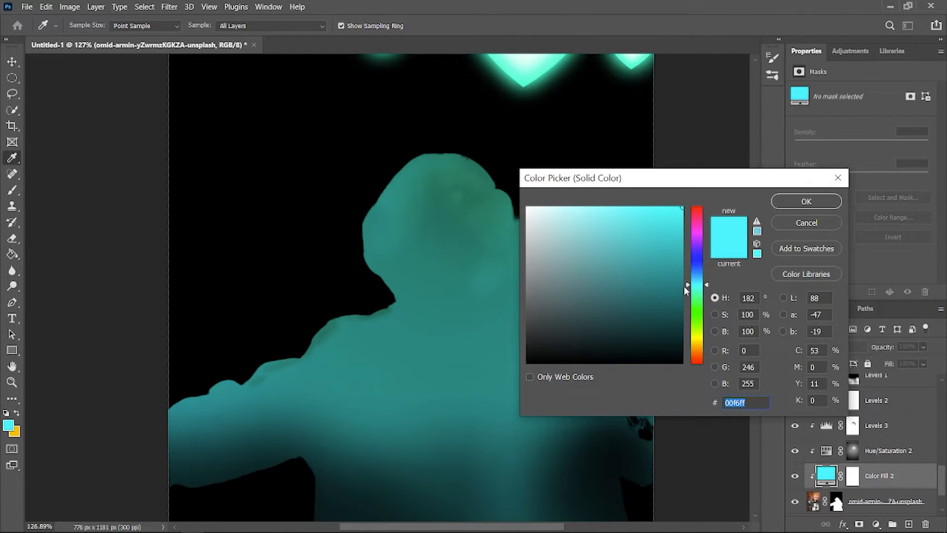
drag(685, 290, 689, 288)
click(788, 202)
Set the Color Fill 2 layer's blend mode to Overlay and invert its mask to black.
click(819, 346)
click(828, 374)
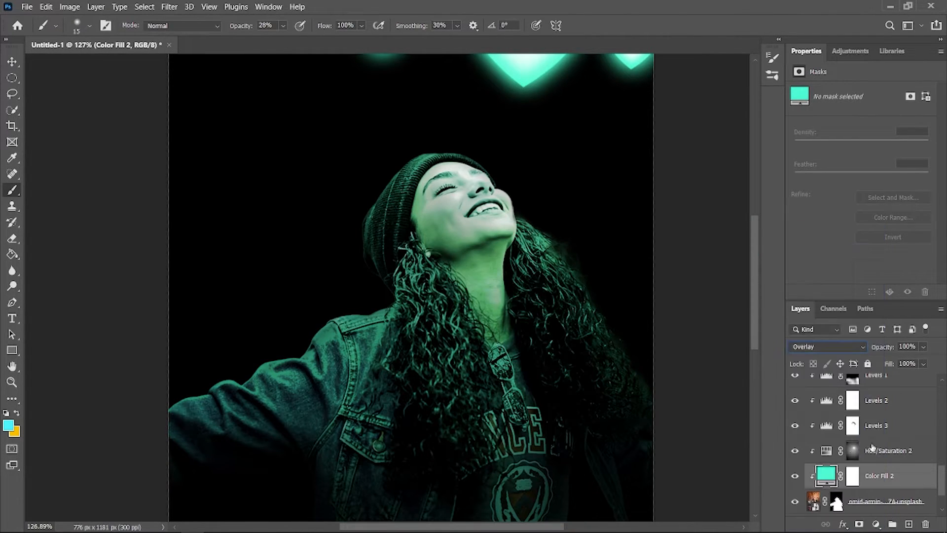
click(856, 484)
key(ctrl+i)
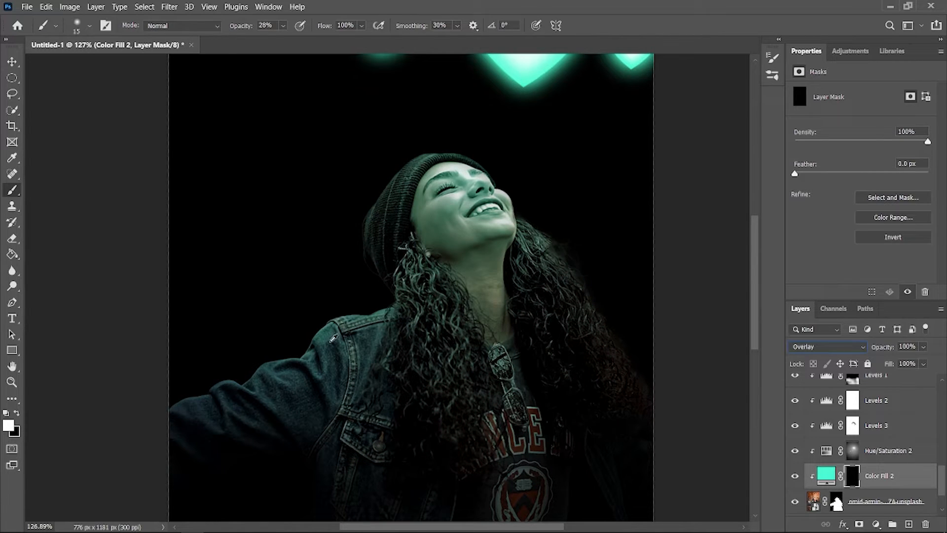
Paint white on the Color Fill 2 mask along the jacket's shoulder and sleeve with 15 px and 60 px brushes at 28% opacity.
scroll(272, 313, up, 5)
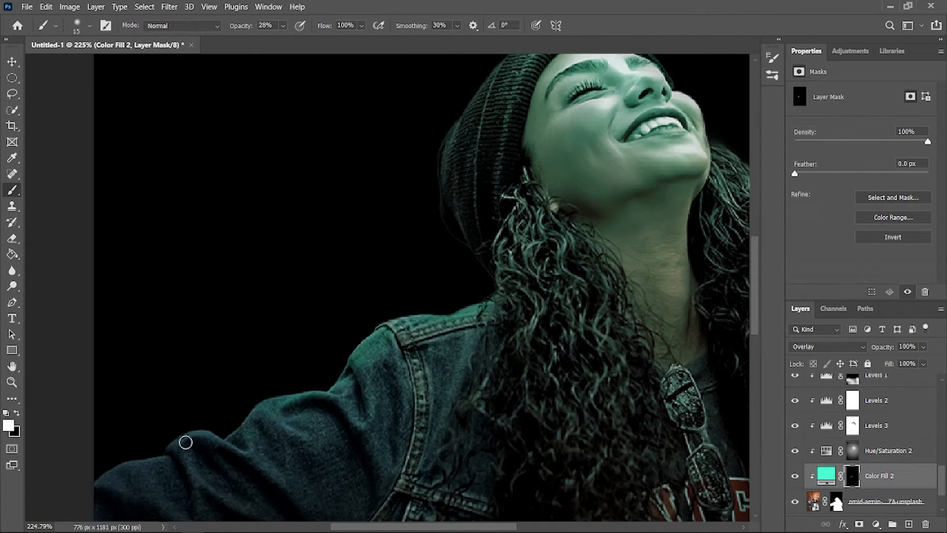
scroll(459, 328, down, 2)
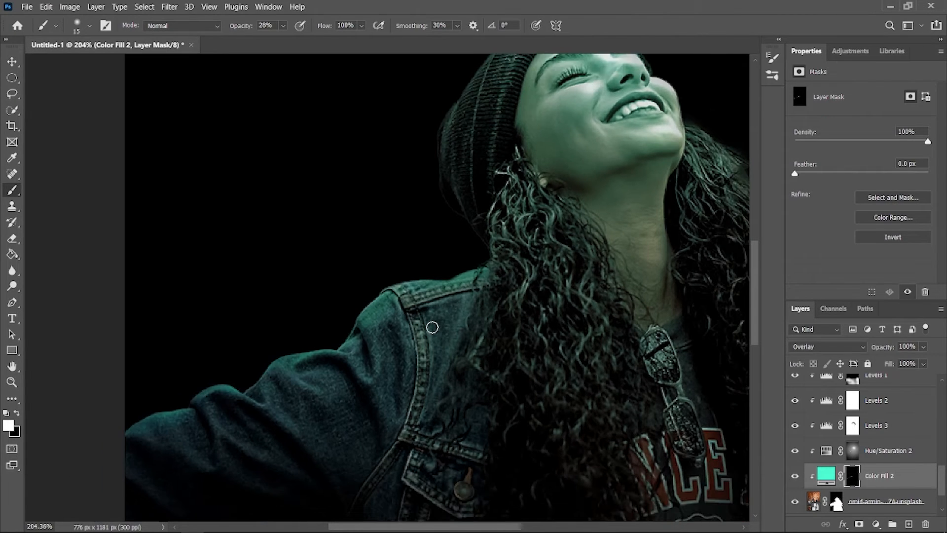
mouse_move(421, 306)
mouse_down()
mouse_move(131, 455)
mouse_move(436, 318)
mouse_up()
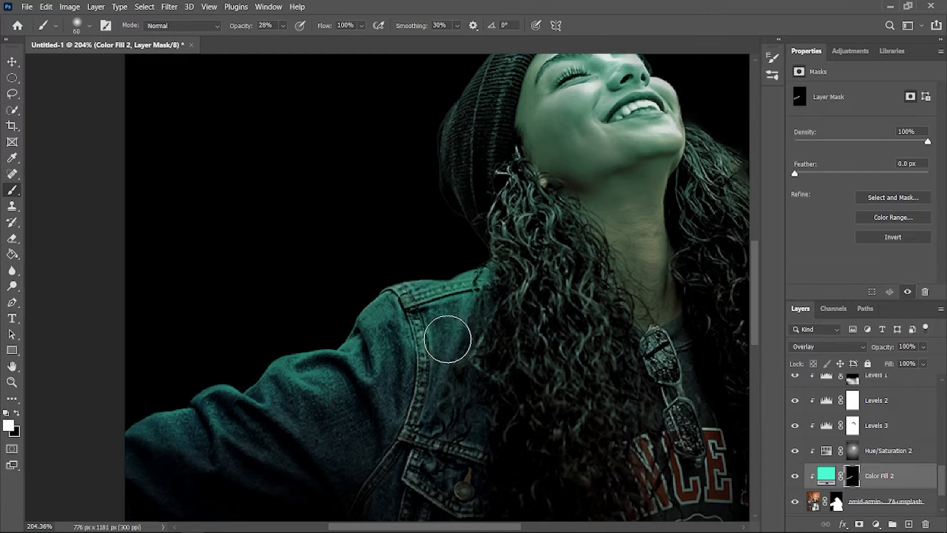
Paint a turquoise glow onto the upper edge of the beanie in white on the Color Fill 2 mask with a 20 px brush.
scroll(493, 247, up, 1)
scroll(579, 123, up, 3)
key(bracketleft)
key(bracketleft)
key(bracketleft)
key(bracketleft)
key(bracketleft)
key(bracketleft)
key(bracketleft)
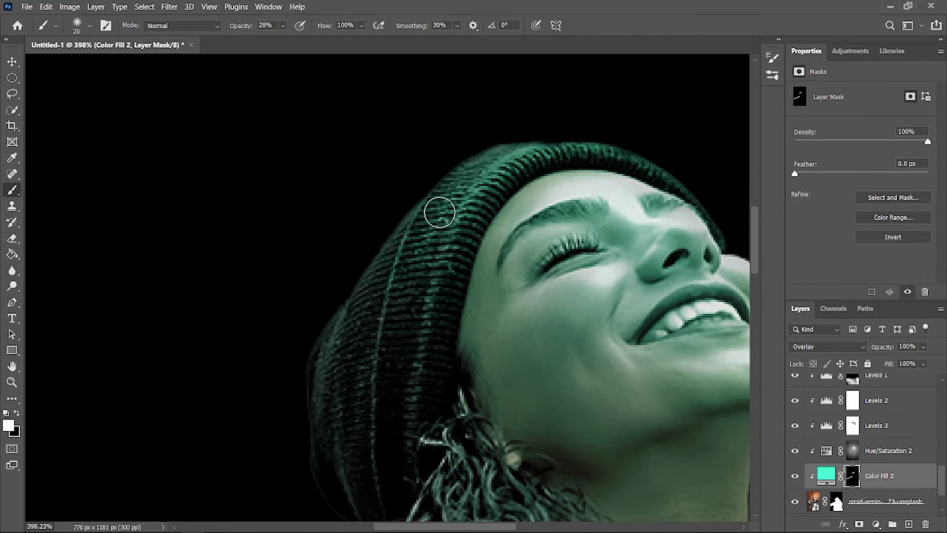
Toggle the Color Fill 2 layer's visibility to compare the portrait with and without the turquoise glow.
scroll(546, 294, down, 5)
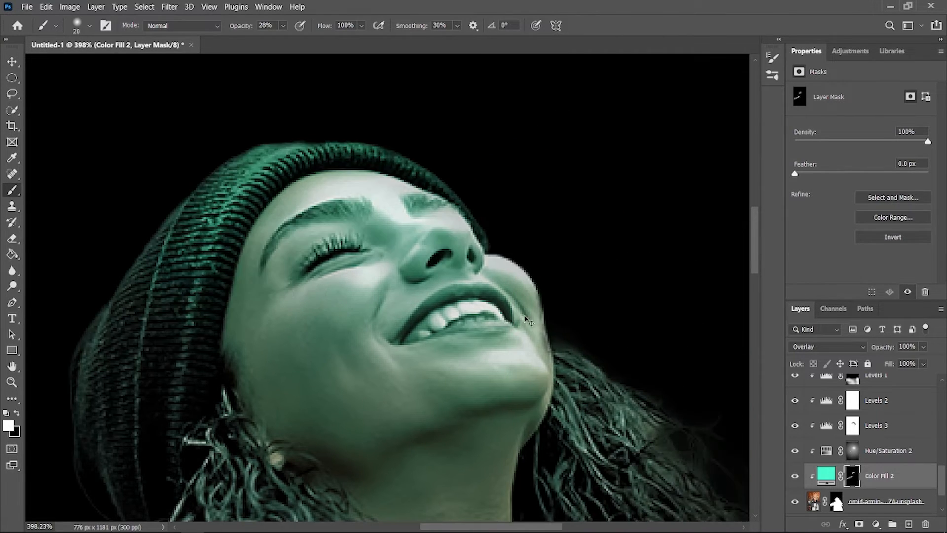
scroll(444, 296, down, 1)
click(795, 476)
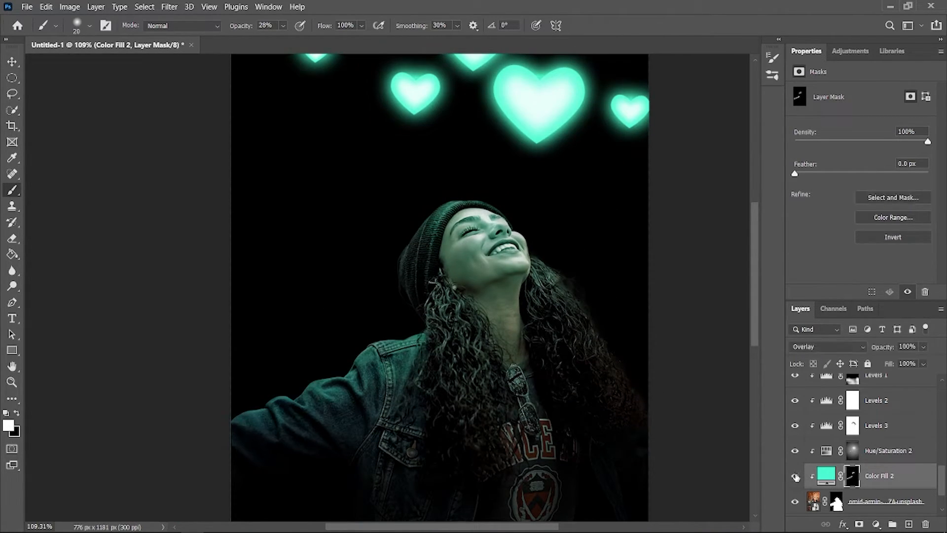
Touch up the glow on the jacket's shoulder in white on the Color Fill 2 mask with a brush of 50 to 70 px.
scroll(409, 378, up, 1)
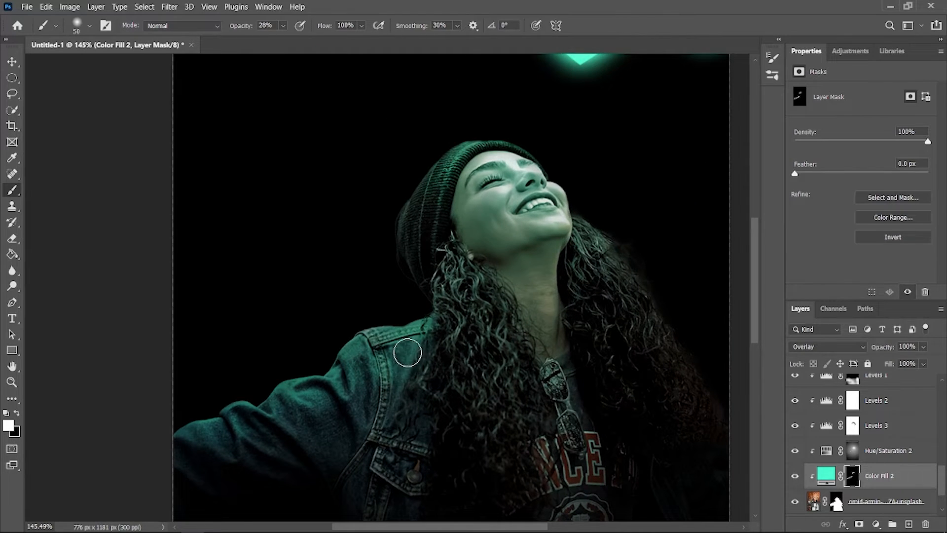
key(bracketright)
key(bracketright)
scroll(397, 348, down, 3)
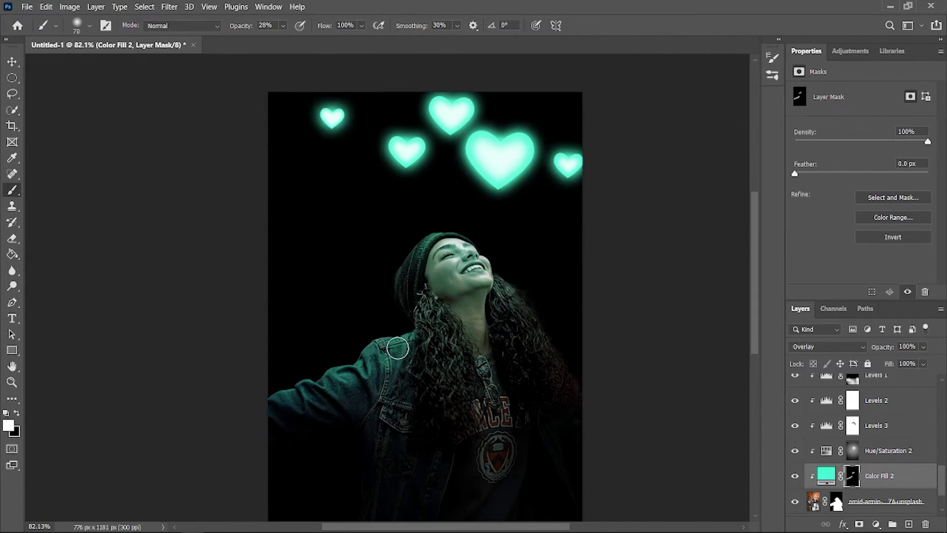
Duplicate the small glowing heart at the canvas's right edge, scale the copy down and place it near the upper-right corner.
scroll(398, 349, right, 2)
scroll(863, 434, up, 5)
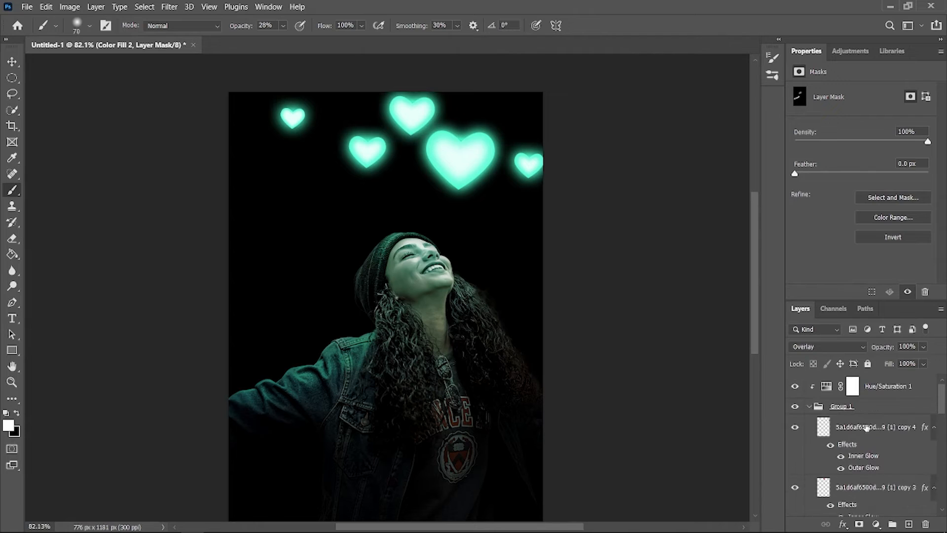
click(861, 438)
key(ctrl+t)
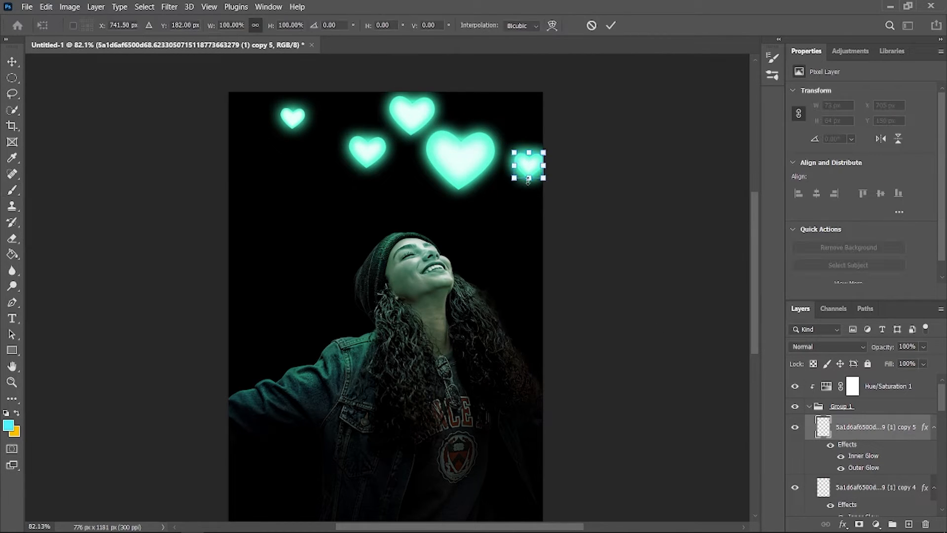
mouse_move(528, 180)
mouse_down()
mouse_move(514, 138)
mouse_move(522, 112)
mouse_move(493, 111)
mouse_move(377, 174)
mouse_up()
key(b)
Duplicate the new small heart, then enlarge and reposition the copies among the other hearts above the woman.
key(ctrl+j)
key(ctrl+t)
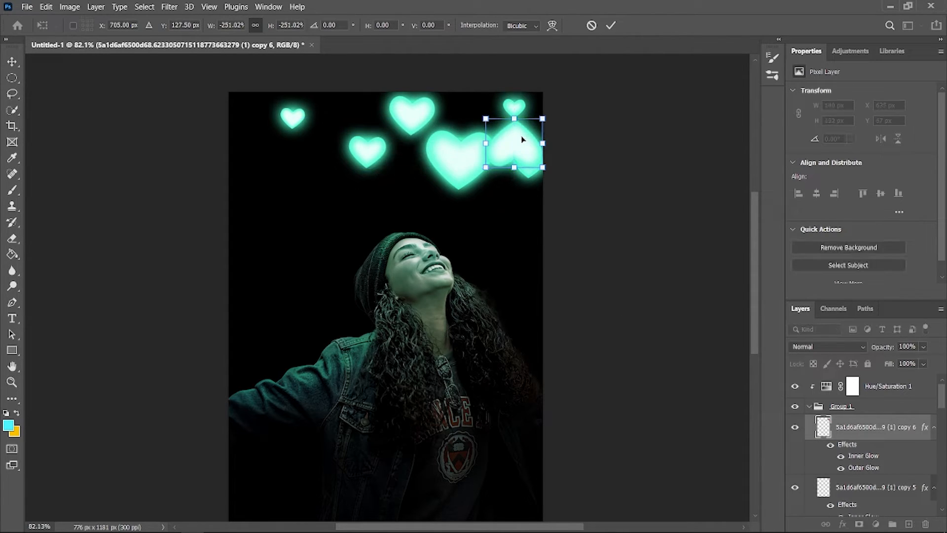
key(ctrl+z)
drag(511, 114, 447, 213)
drag(424, 188, 283, 199)
key(Return)
key(b)
key(ctrl+t)
key(Return)
Add two further heart copies to the group above the woman, sizing the last to 104 × 92 px at X 137, Y 196 px.
key(ctrl+j)
key(ctrl+t)
mouse_move(301, 165)
mouse_down()
mouse_move(282, 170)
mouse_move(331, 240)
mouse_move(318, 205)
mouse_move(325, 175)
mouse_move(315, 203)
mouse_up()
key(Return)
key(ctrl+j)
key(ctrl+t)
key(Return)
key(b)
scroll(537, 400, down, 3)
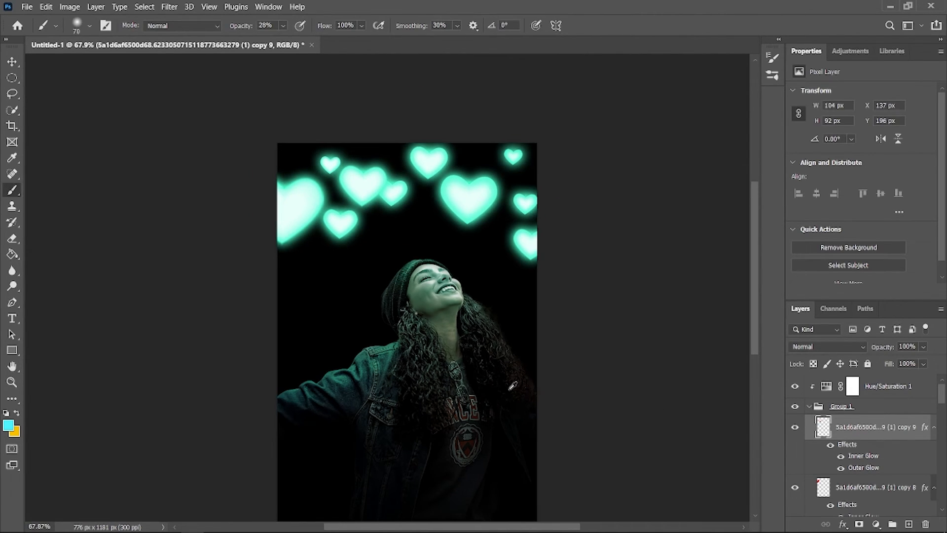